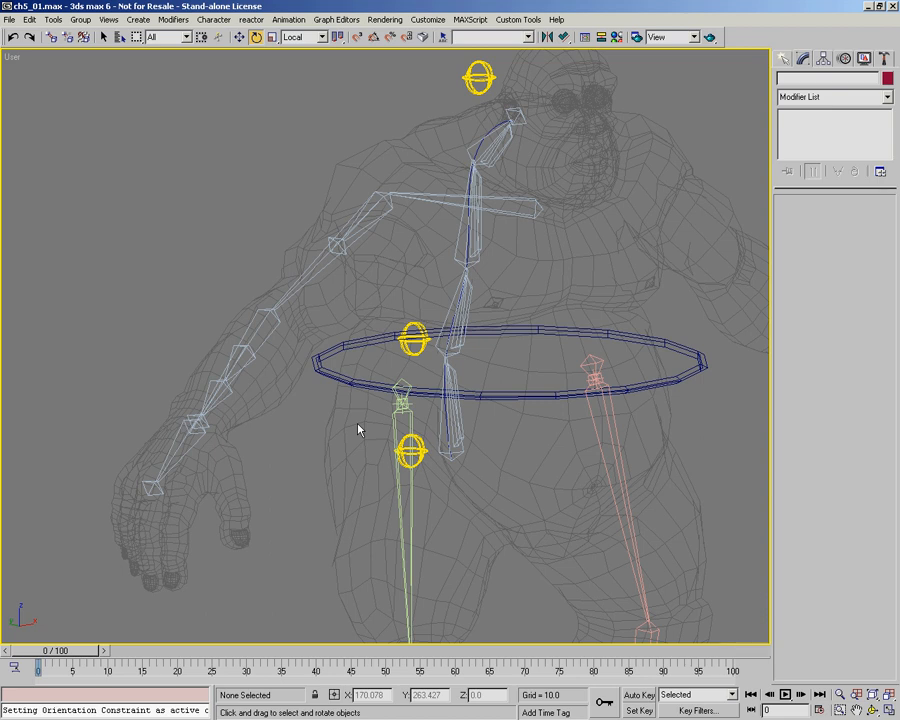
Step: Create a sphere control above the forearm near the wrist, working in the front view
key(f)
key(alt+z)
drag(352, 432, 241, 251)
middle_drag(281, 254, 257, 331)
drag(257, 331, 275, 296)
right_click(236, 352)
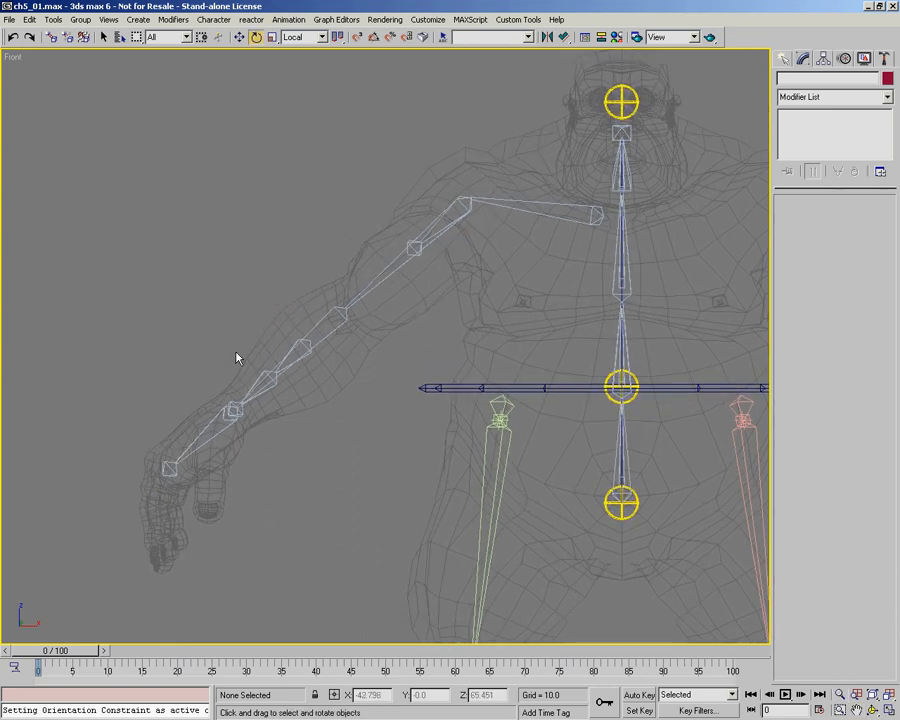
right_click(285, 405)
click(236, 284)
drag(217, 321, 216, 364)
right_click(306, 380)
click(366, 422)
Step: Align the sphere control to Bone09 at the wrist, matching X, Y, Z position by pivot points and X, Y, Z orientation
alt+middle_drag(362, 416, 172, 300)
scroll(172, 300, up, 3)
key(w)
alt+middle_drag(275, 320, 354, 364)
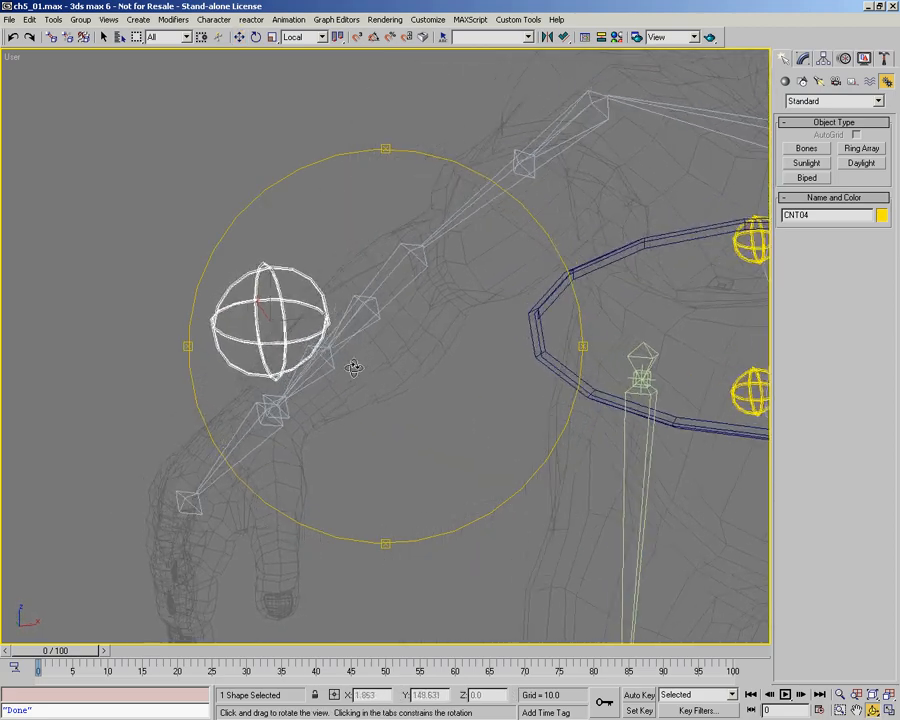
scroll(270, 300, up, 3)
right_click(356, 427)
click(380, 407)
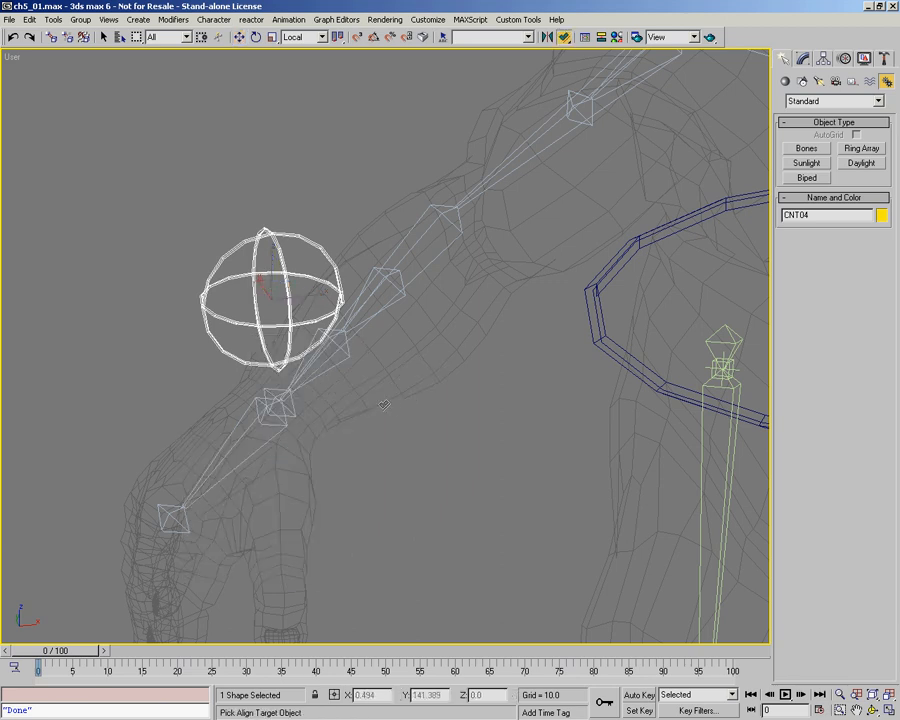
click(287, 440)
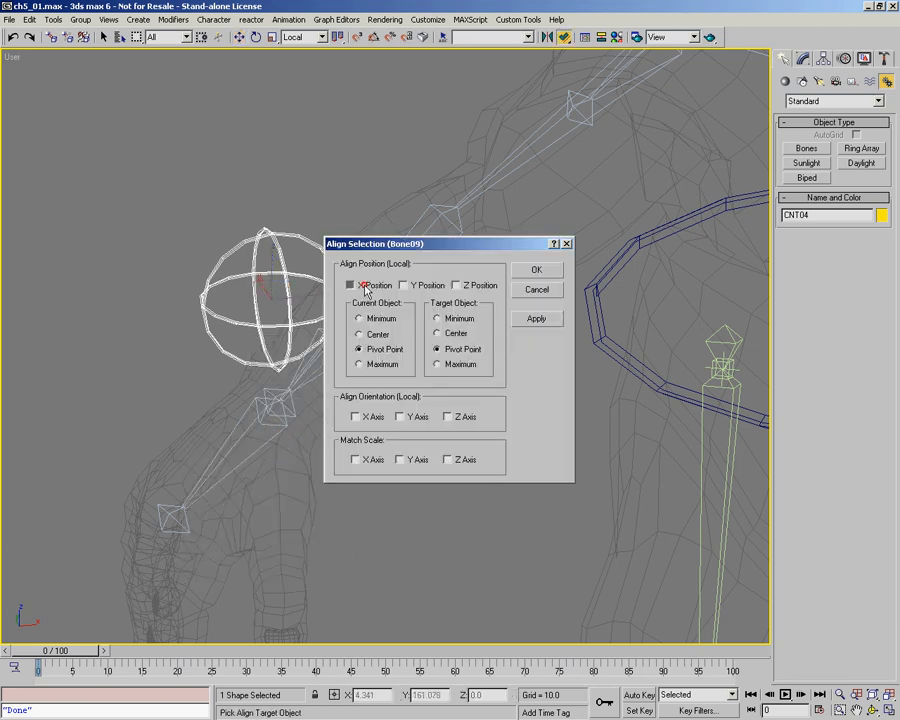
click(350, 285)
click(403, 285)
click(456, 285)
click(355, 416)
click(401, 416)
click(455, 417)
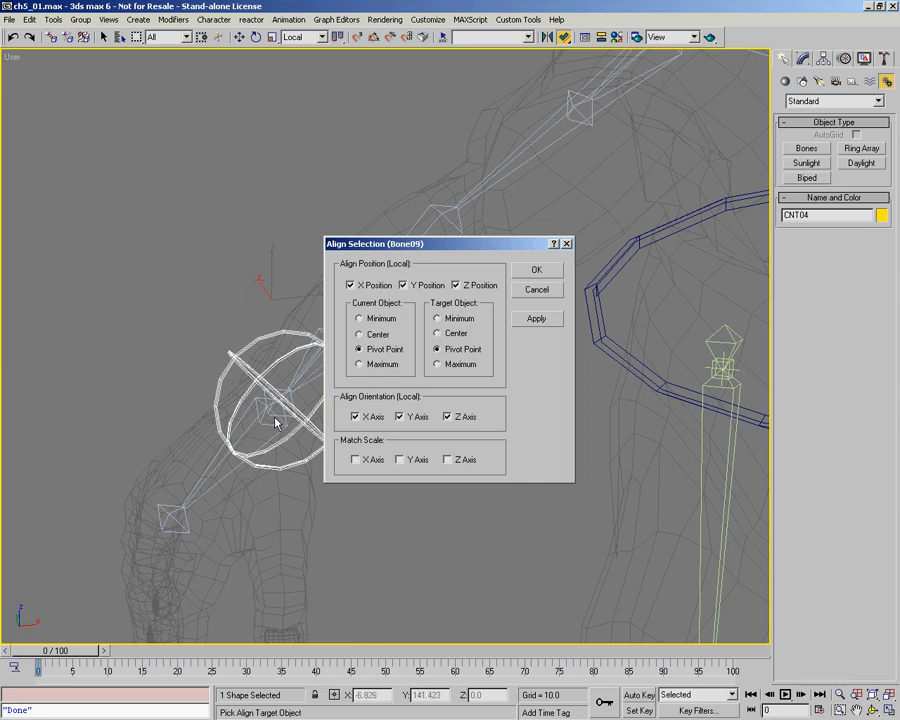
click(531, 274)
Step: Try moving and rotating the wrist sphere control
mouse_move(342, 391)
alt+middle_down()
mouse_move(388, 374)
mouse_move(347, 390)
alt+middle_up()
right_click(347, 390)
right_click(350, 424)
click(376, 446)
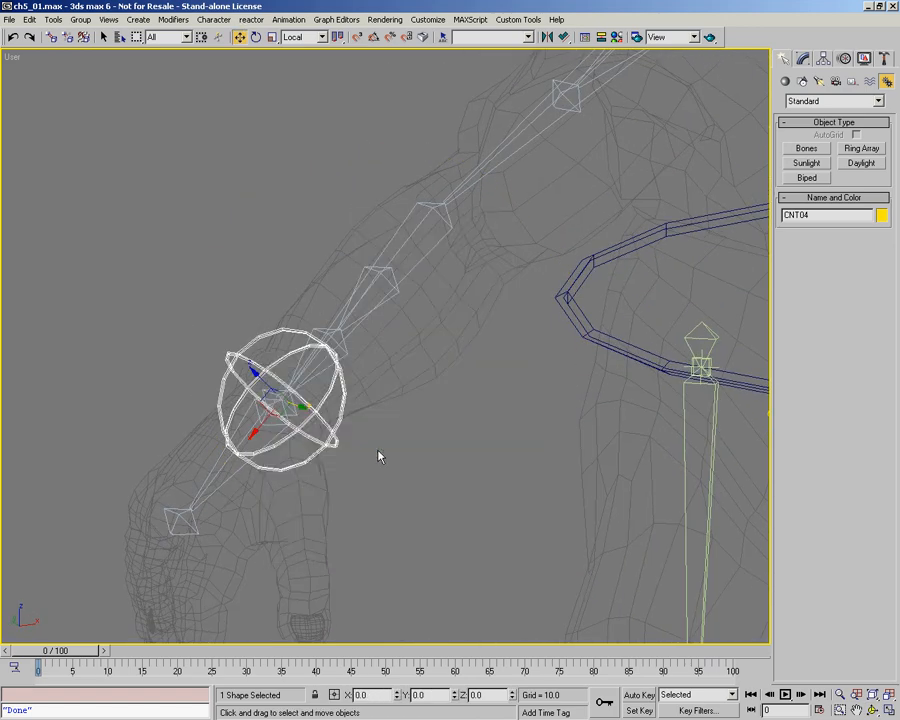
drag(267, 401, 307, 310)
right_click(307, 310)
right_click(295, 414)
click(380, 460)
drag(237, 344, 286, 423)
right_click(286, 423)
Step: Create a pin control in the left view, extending forward from the chest end of the clavicle bone
middle_drag(382, 411, 277, 442)
scroll(303, 434, down, 2)
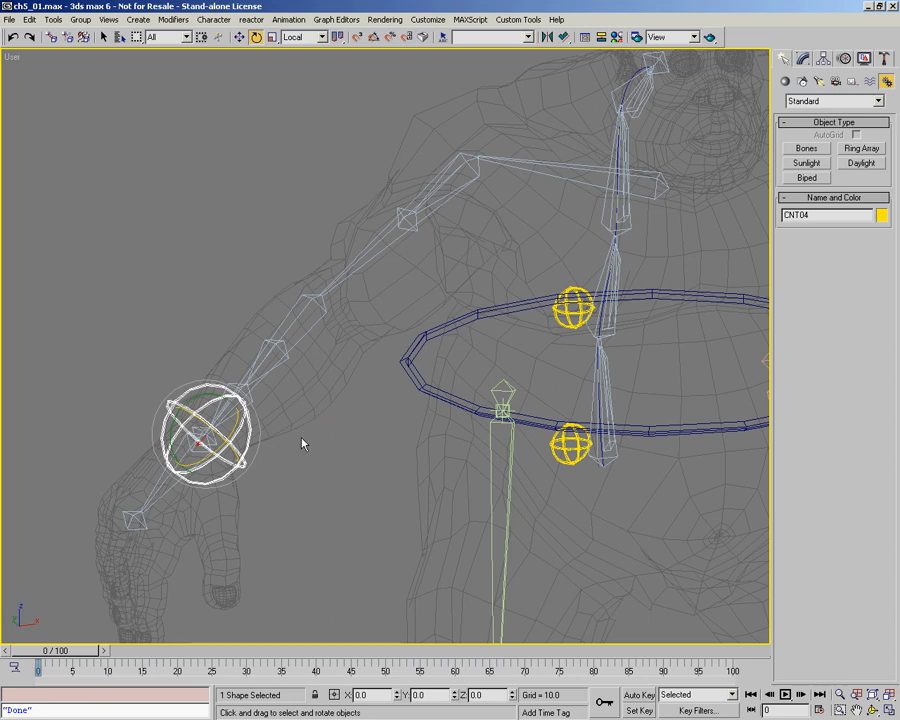
key(l)
middle_drag(403, 243, 343, 365)
key(alt+z)
drag(350, 290, 345, 246)
key(e)
click(340, 322)
drag(362, 314, 413, 369)
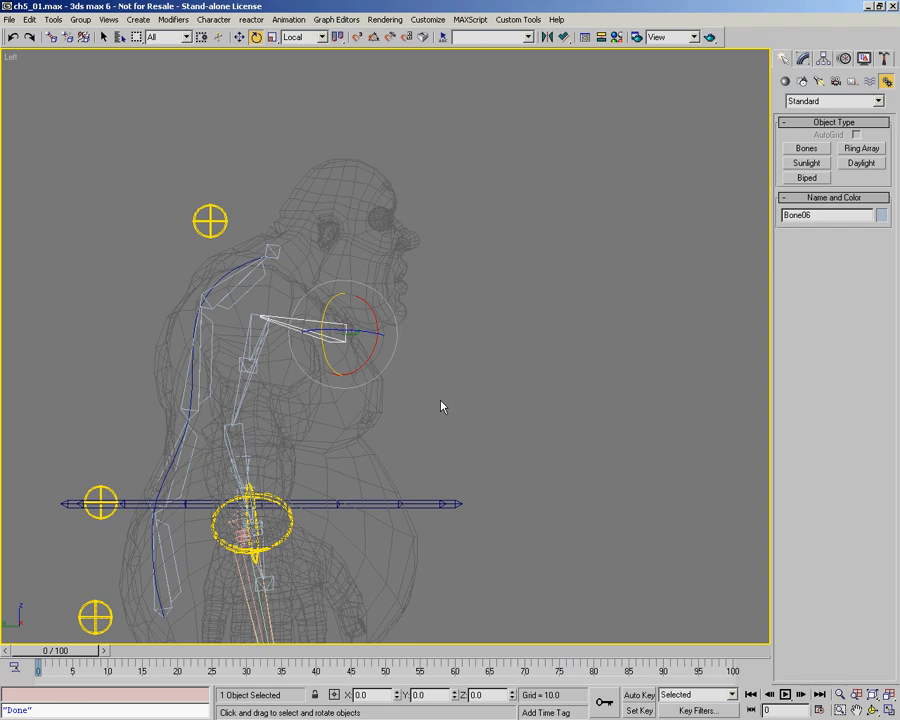
right_click(441, 406)
click(390, 283)
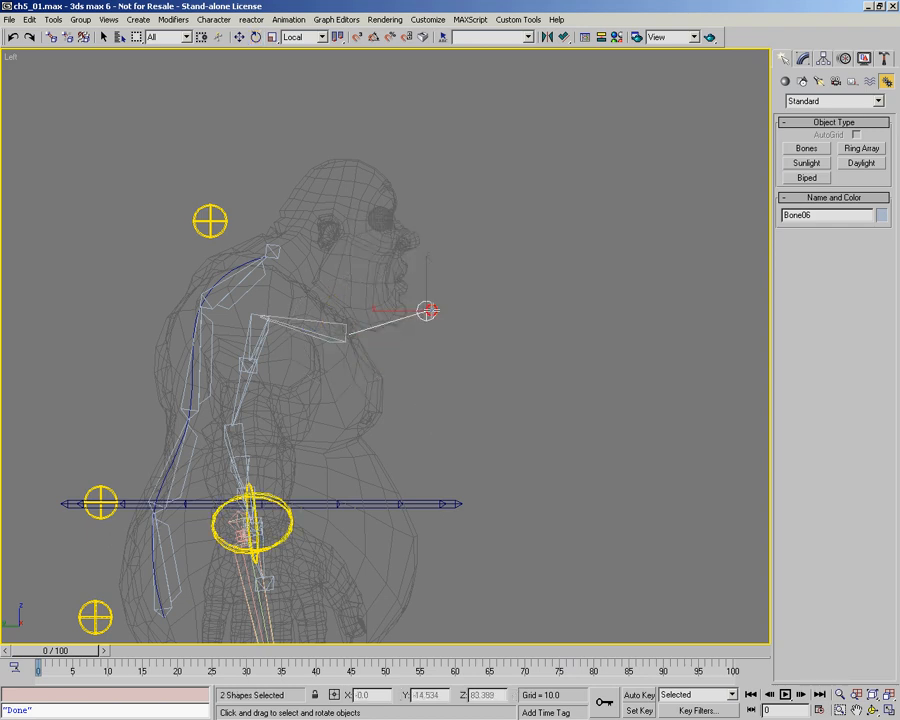
click(421, 325)
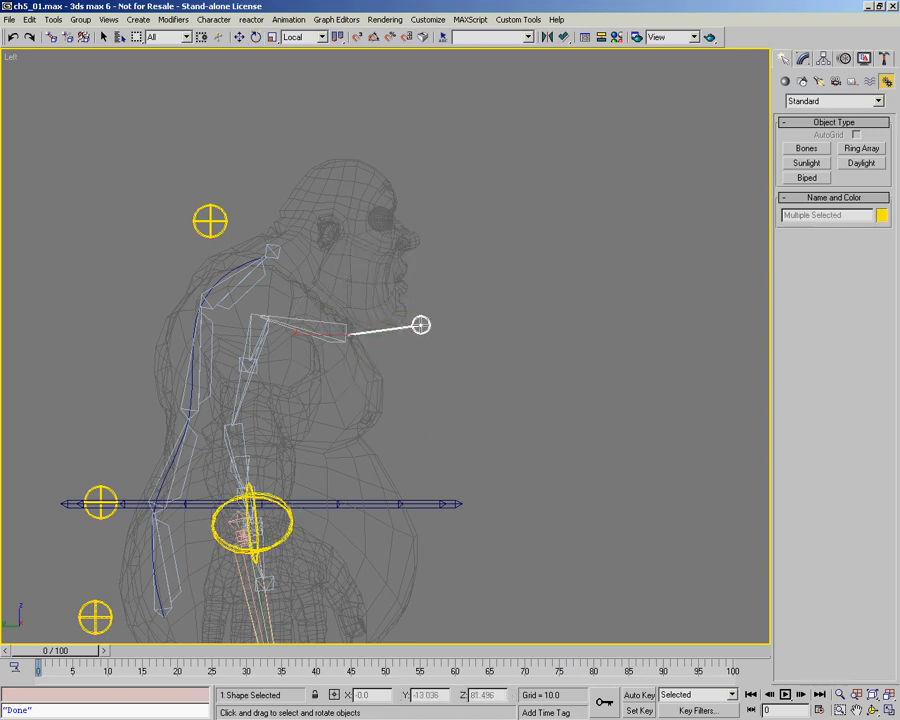
right_click(456, 339)
click(467, 359)
Step: Align the pin control to the clavicle bone, Bone06, in X, Y and Z position, pivot point to pivot point
key(ctrl+r)
drag(412, 348, 388, 325)
right_click(388, 325)
alt+right_click(409, 367)
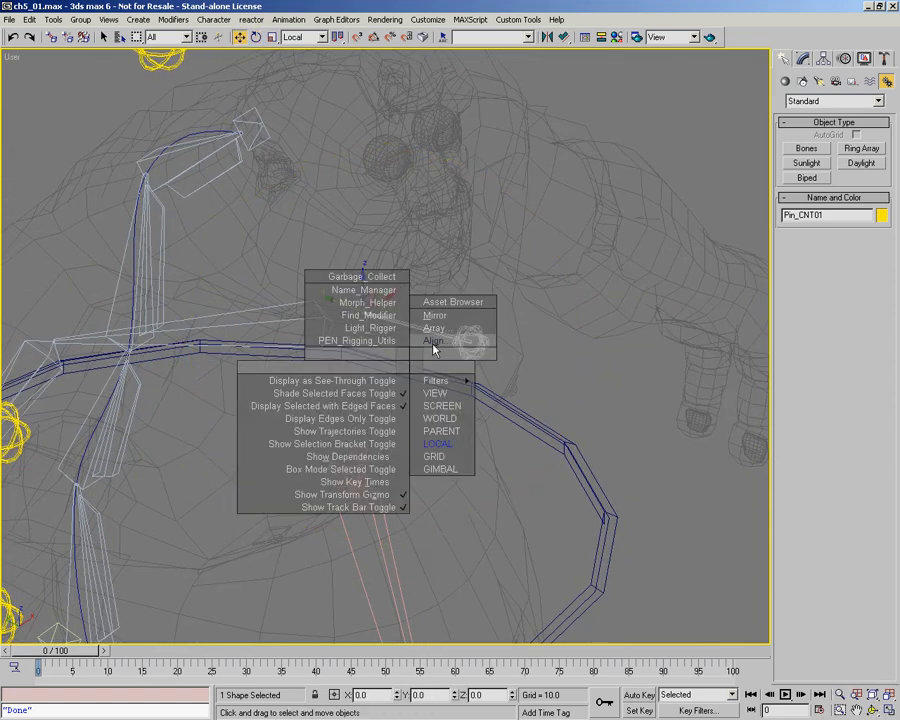
click(433, 341)
click(466, 346)
click(350, 285)
click(402, 285)
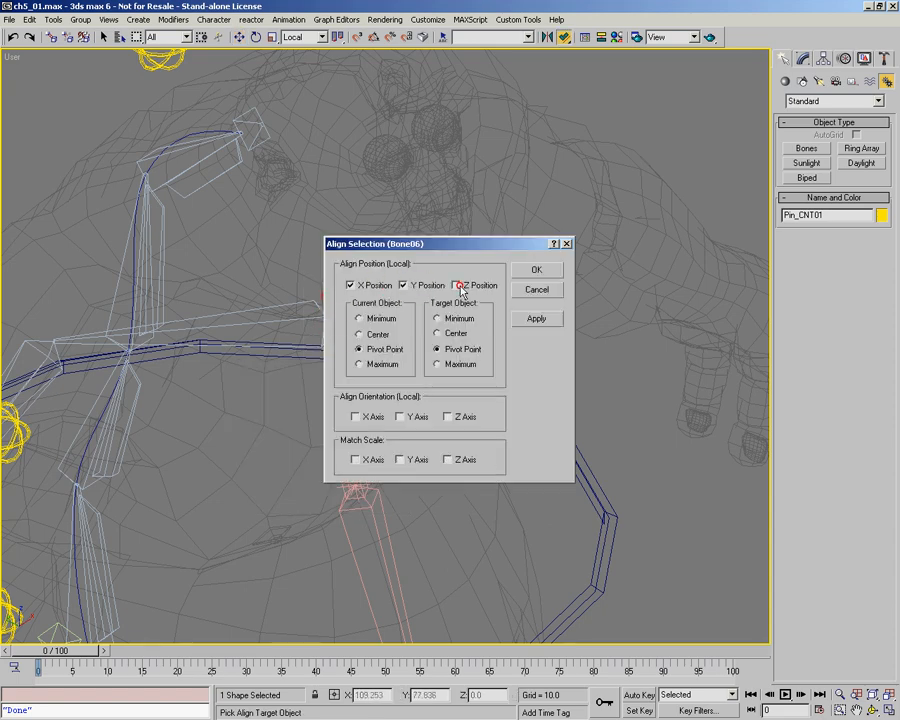
click(460, 287)
click(523, 276)
Step: Align only the pin control's pivot to the X, Y and Z orientation of Bone06, and leave pivot editing
alt+middle_drag(480, 342, 442, 334)
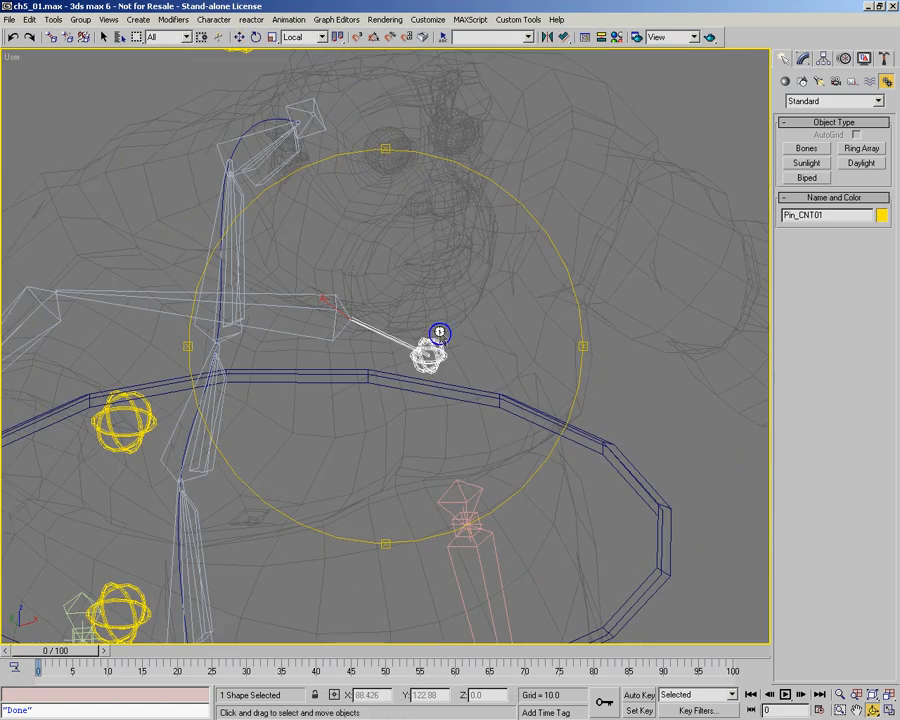
click(824, 59)
click(834, 148)
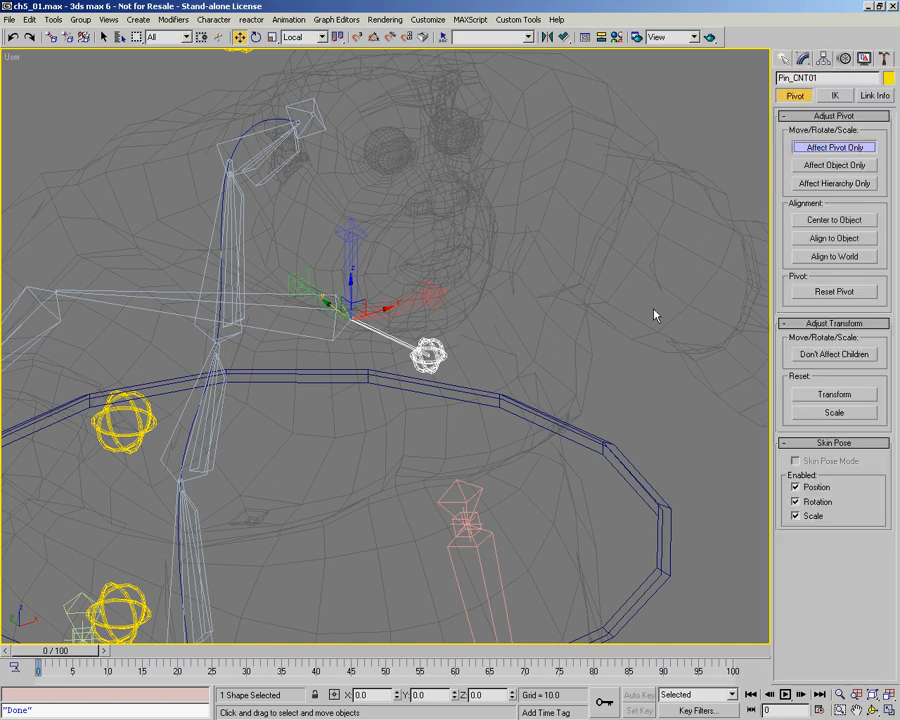
right_click(486, 361)
click(511, 348)
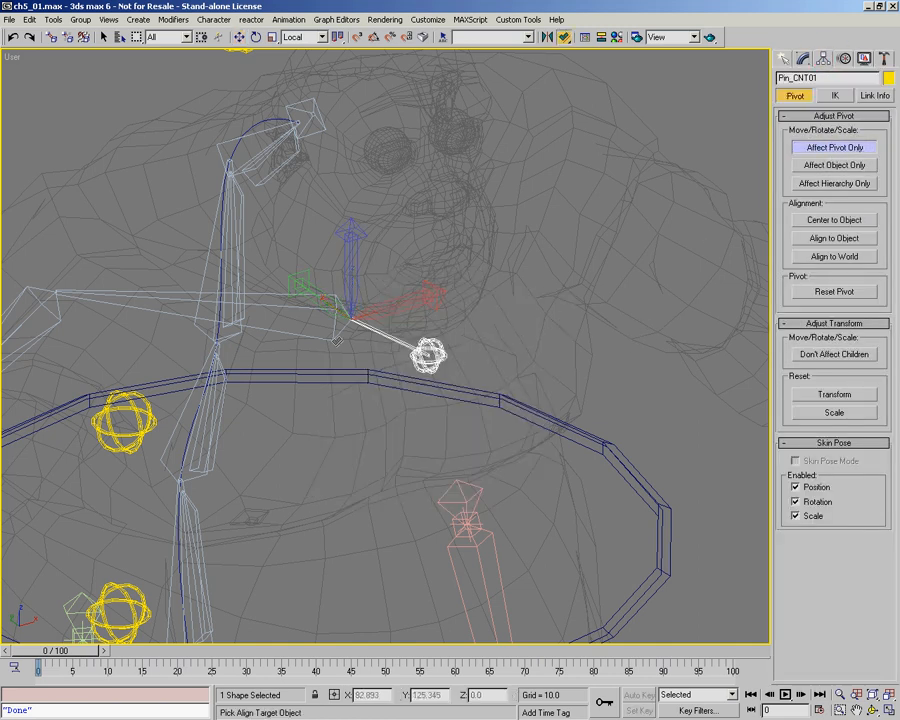
click(338, 341)
click(354, 416)
click(399, 416)
click(447, 416)
click(537, 318)
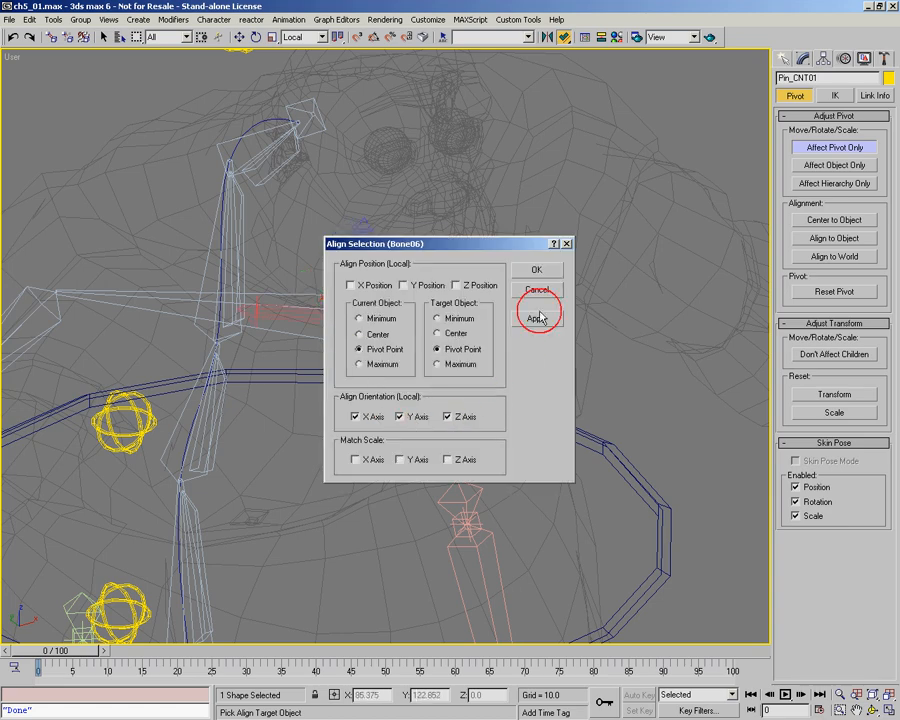
click(541, 271)
key(ctrl+r)
drag(430, 350, 456, 343)
click(806, 148)
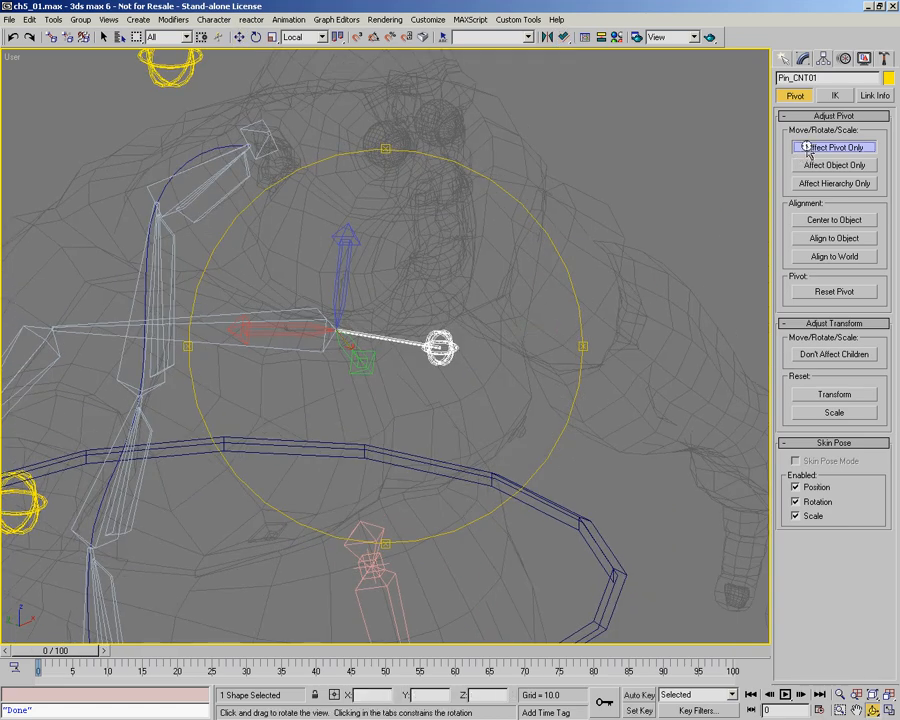
click(807, 149)
Step: Try rotating the pin control about its realigned pivot
key(alt+z)
drag(461, 293, 452, 320)
key(w)
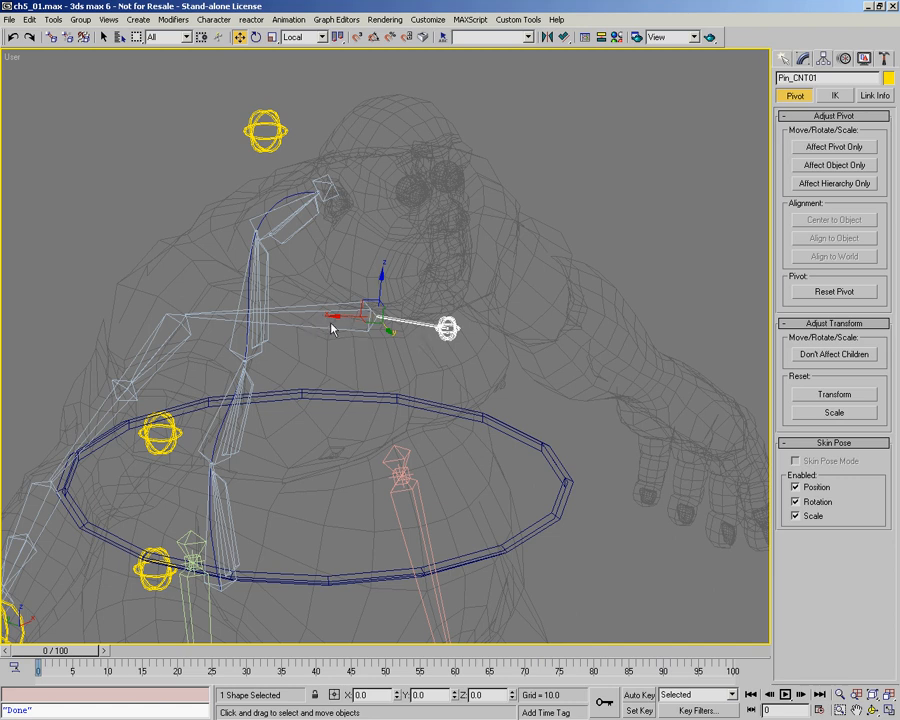
key(ctrl+r)
key(alt+z)
drag(406, 338, 358, 298)
key(w)
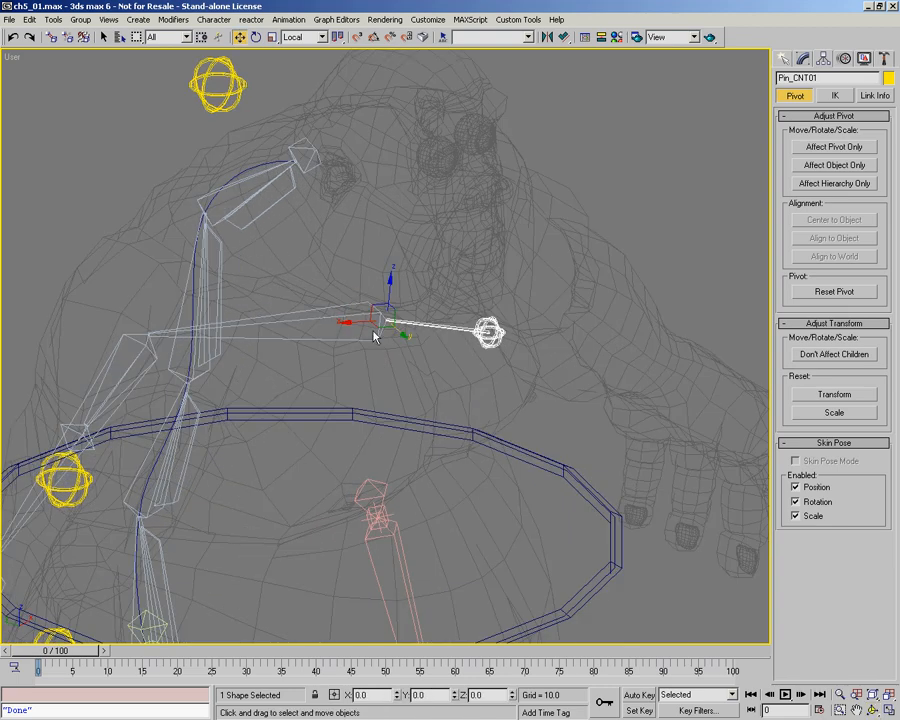
right_click(410, 353)
click(430, 387)
drag(367, 295, 417, 336)
right_click(394, 330)
right_click(419, 336)
Step: Select the green leg's foot control, show its Foot Controls attributes and try out the Knee value
ctrl+alt+middle_drag(419, 336, 490, 299)
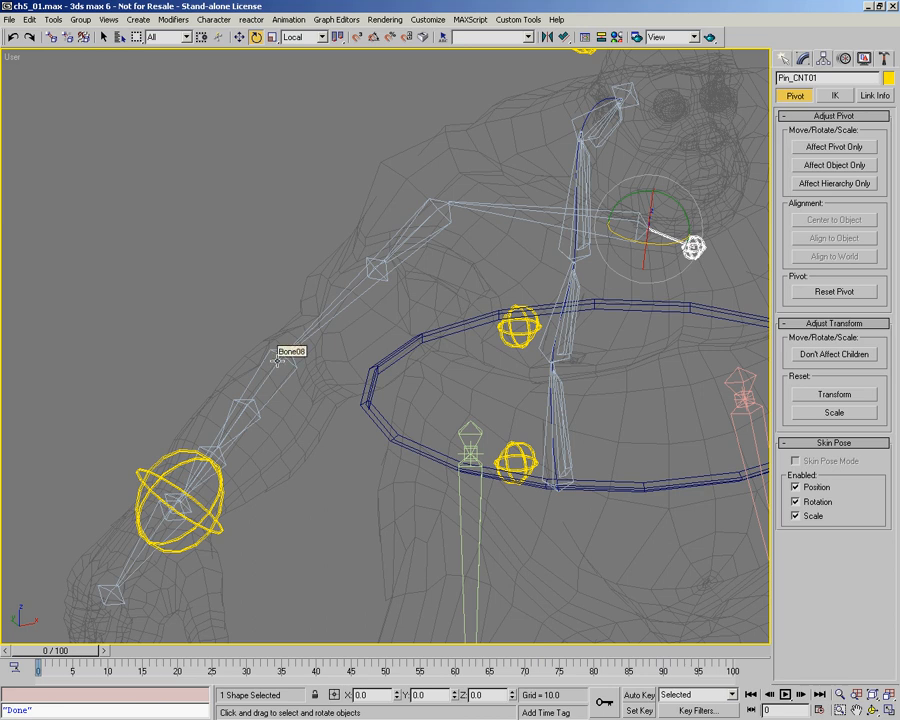
scroll(508, 388, down, 2)
middle_drag(463, 376, 398, 246)
scroll(380, 296, down, 4)
middle_drag(402, 441, 400, 414)
click(415, 518)
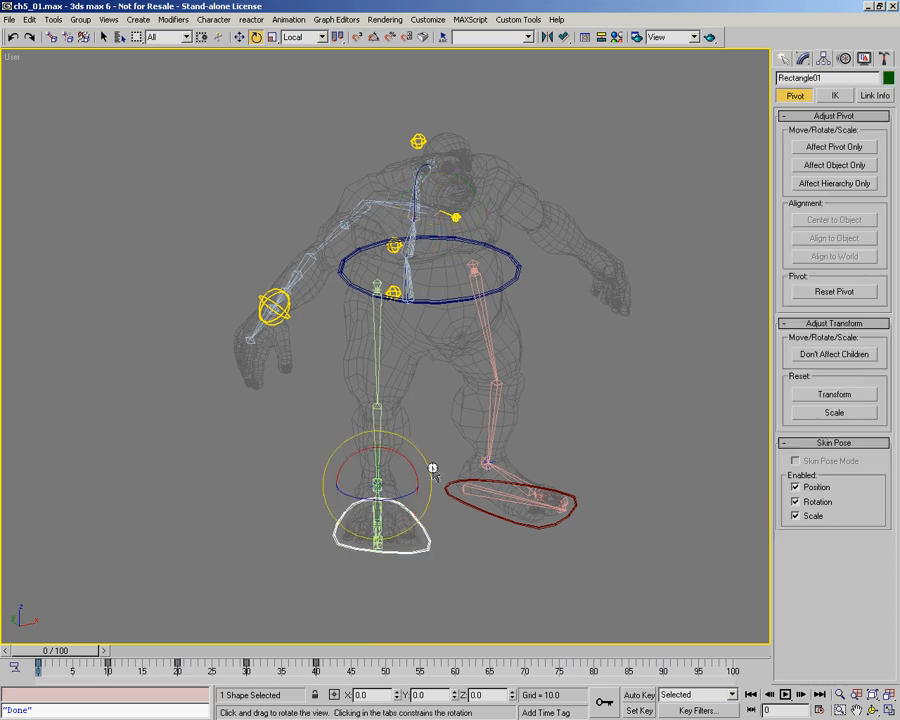
alt+middle_drag(432, 466, 424, 446)
scroll(387, 497, up, 3)
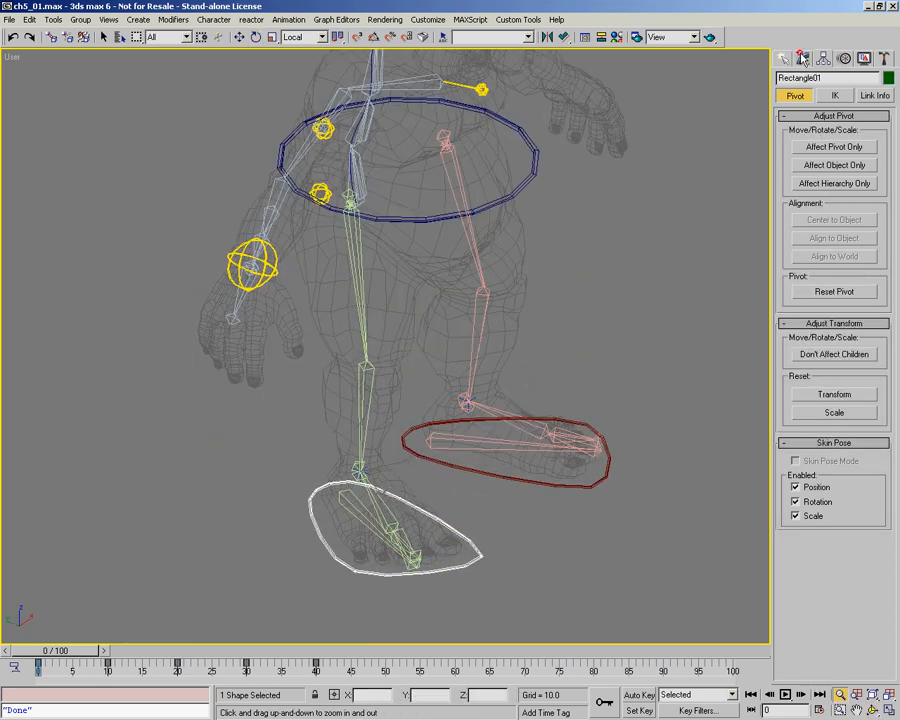
click(803, 58)
drag(877, 316, 881, 241)
right_click(881, 241)
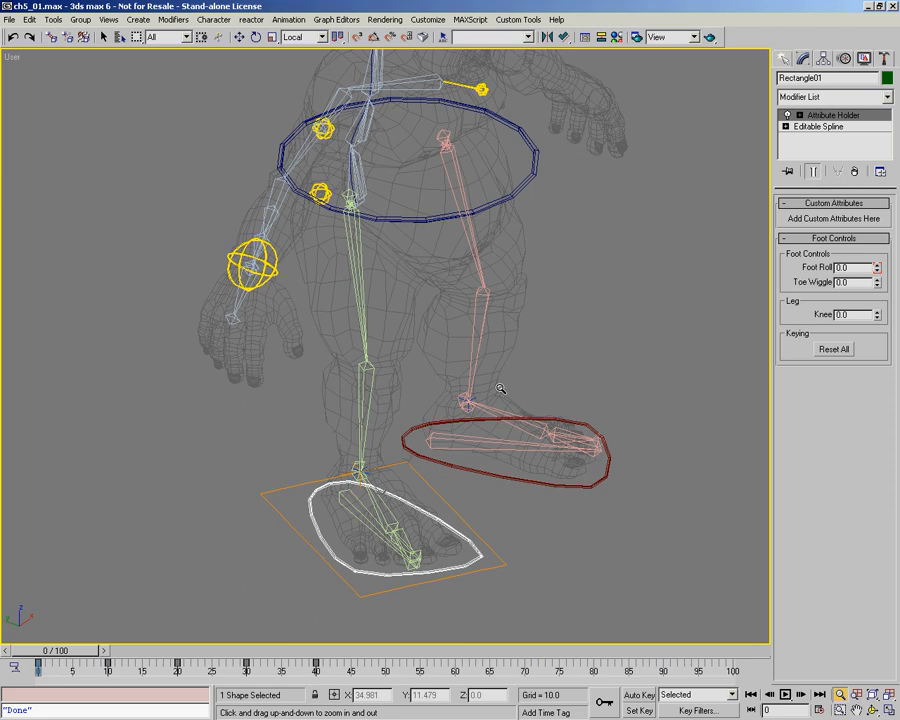
Step: Examine the arm and leg bones together with their controls from several angles
alt+middle_drag(391, 357, 410, 344)
middle_drag(426, 284, 374, 368)
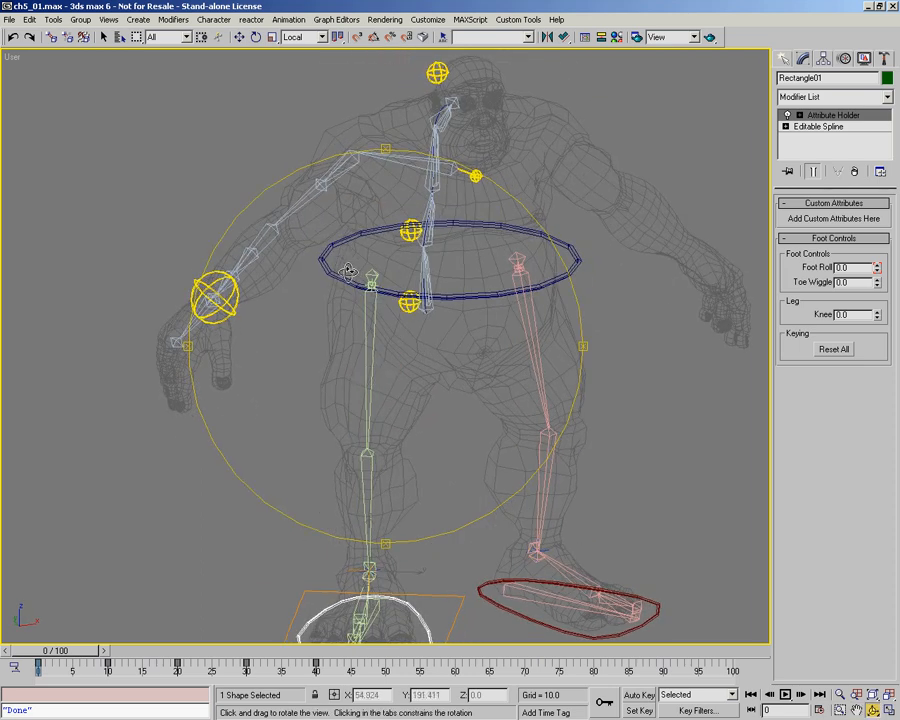
alt+middle_drag(354, 311, 280, 235)
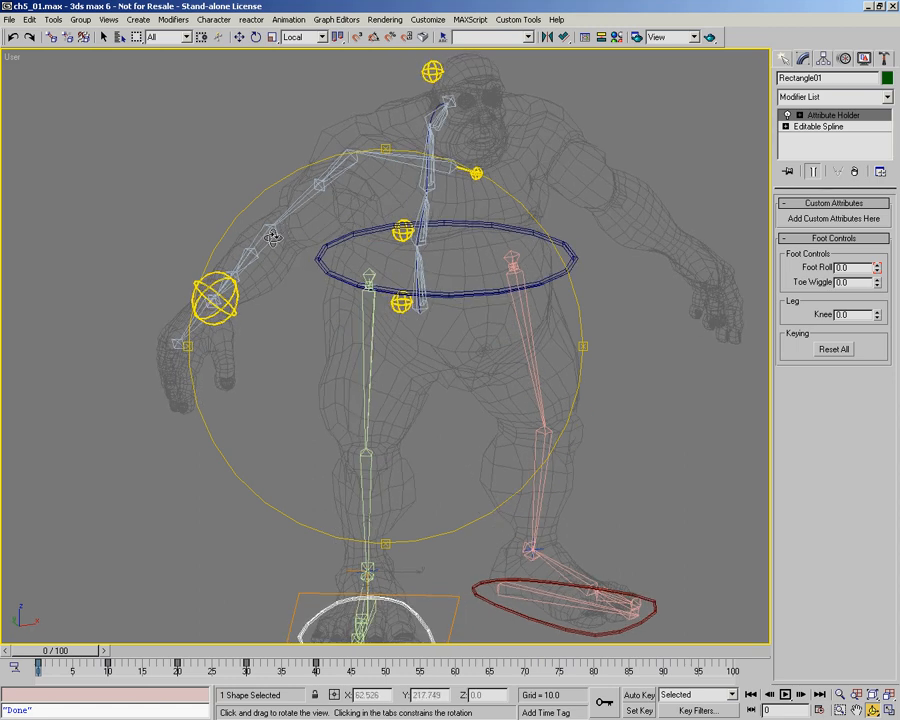
alt+middle_drag(400, 458, 390, 430)
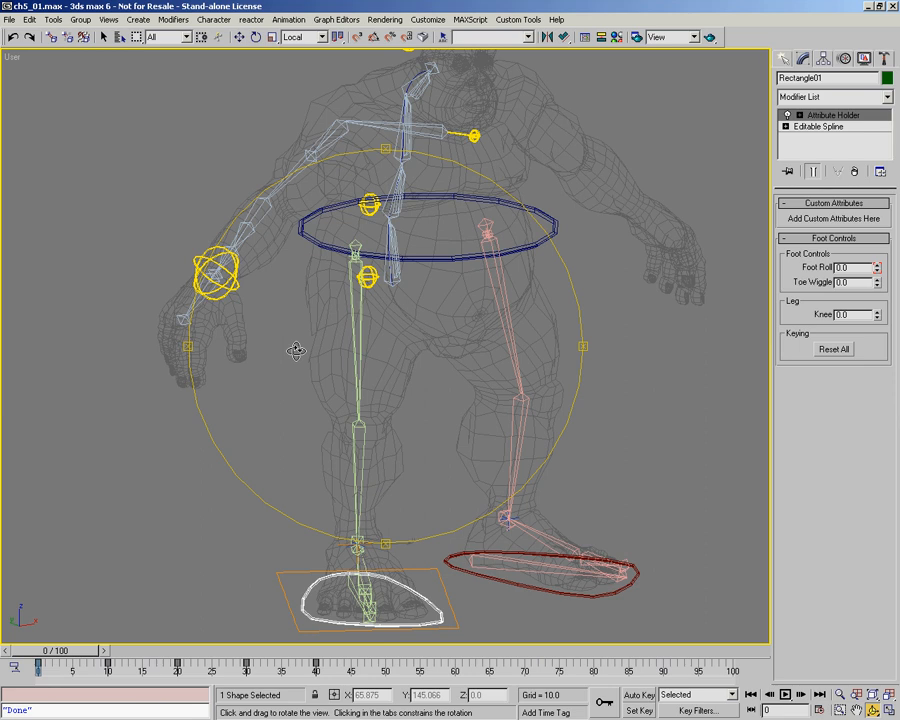
middle_drag(337, 306, 349, 394)
right_click(312, 325)
scroll(275, 295, up, 5)
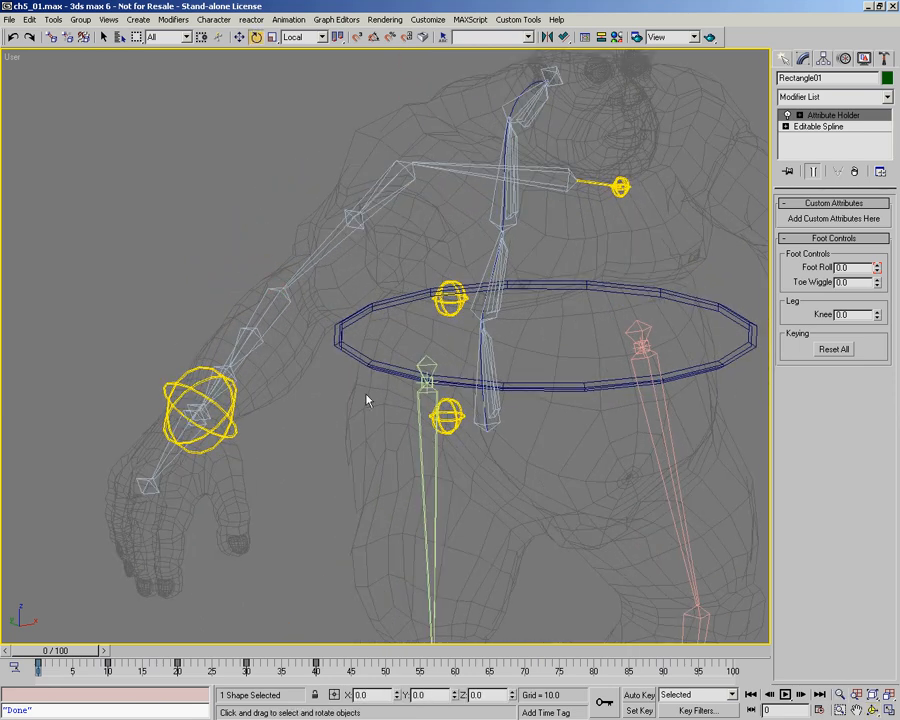
middle_drag(482, 458, 434, 387)
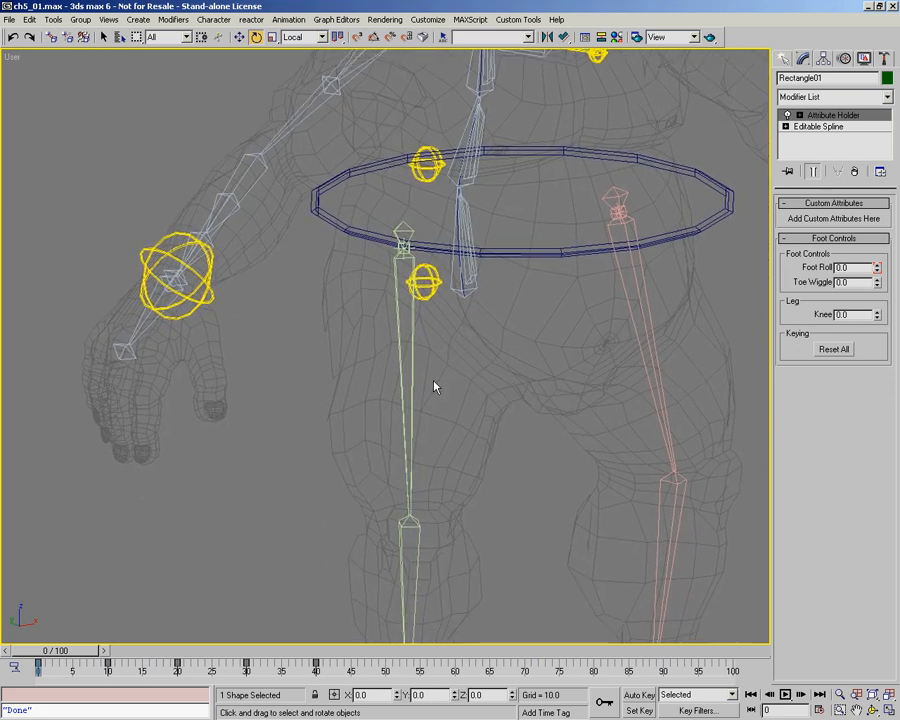
middle_drag(361, 375, 368, 512)
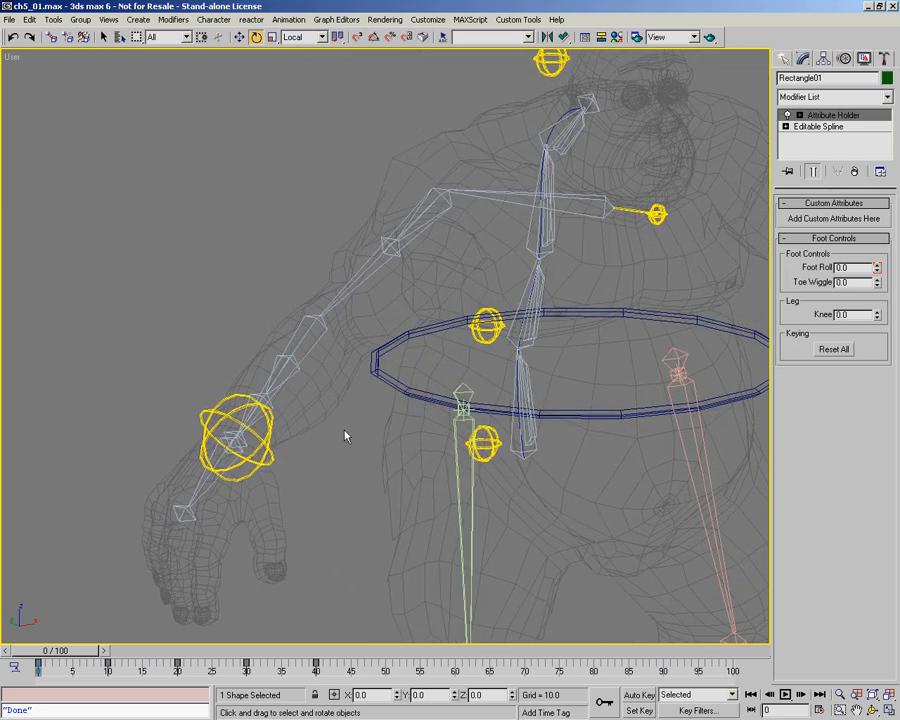
Step: Create another sphere control above the forearm, smaller than the wrist control
right_click(341, 404)
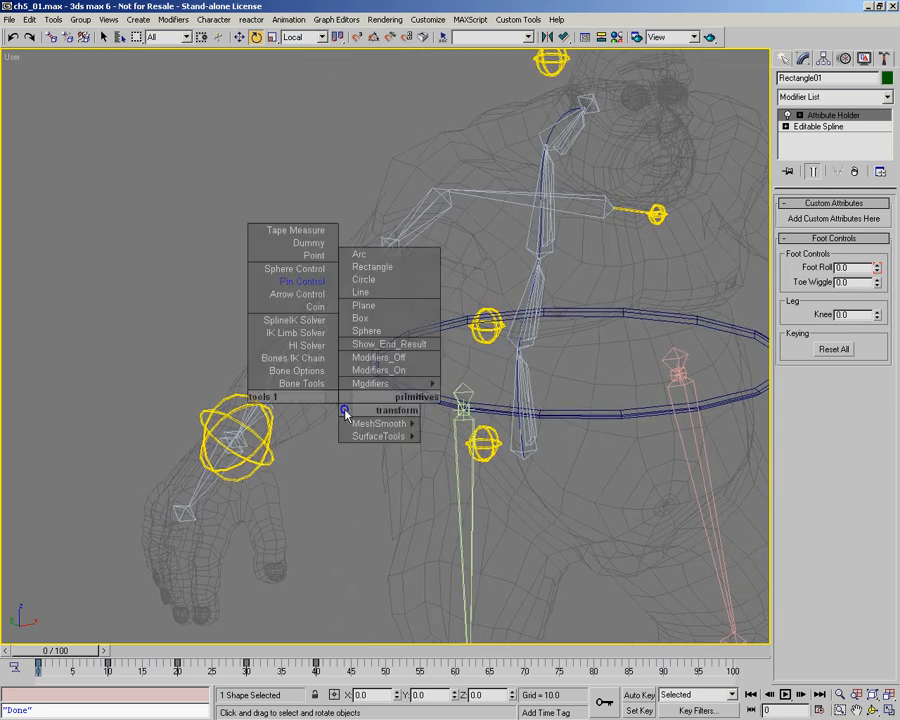
click(307, 269)
click(259, 271)
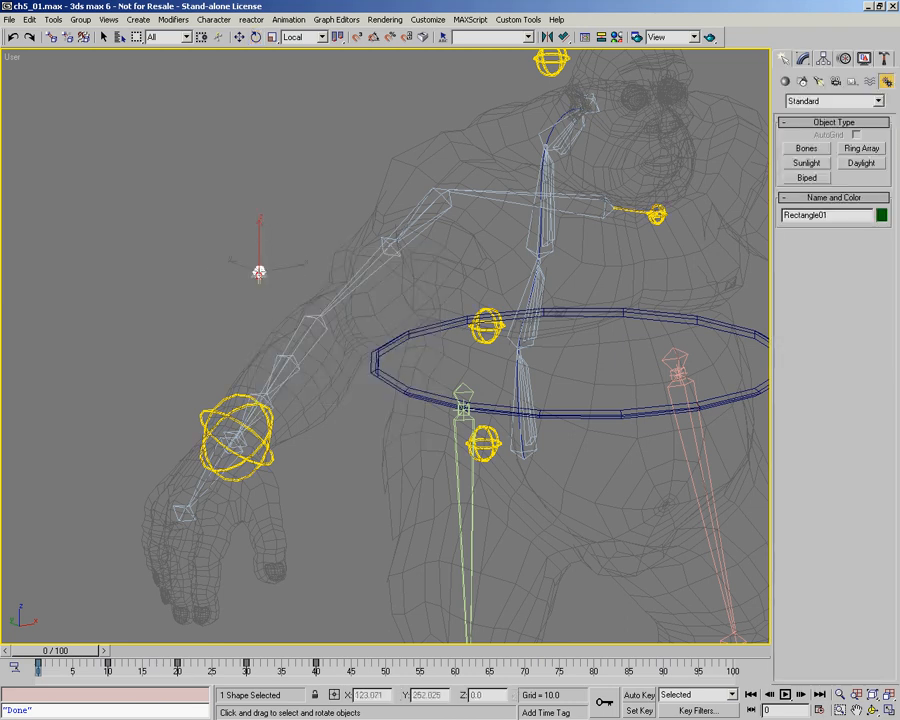
drag(261, 275, 261, 280)
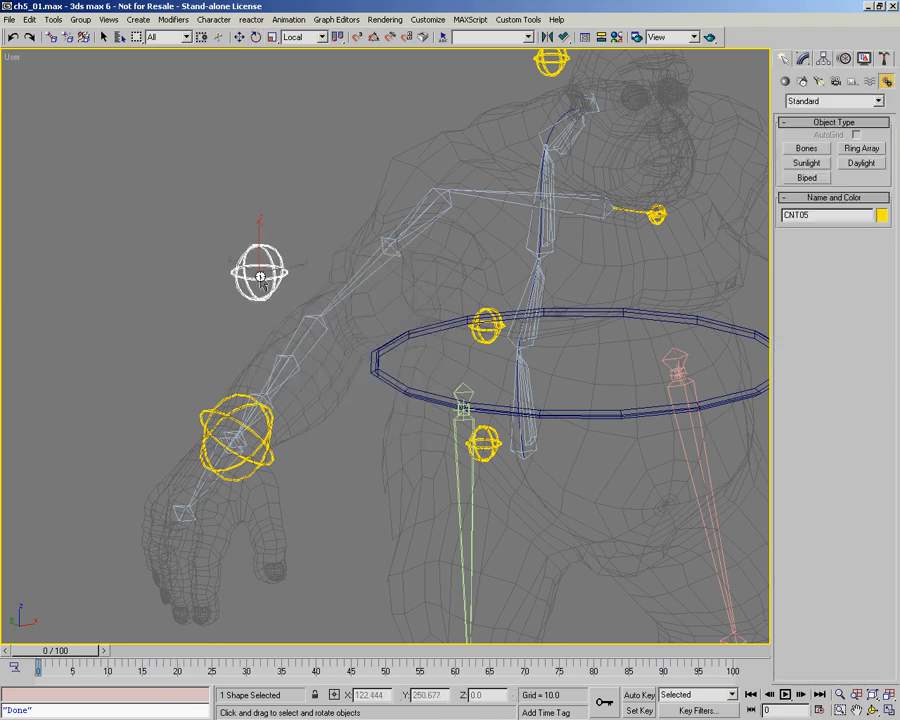
scroll(250, 270, up, 2)
key(e)
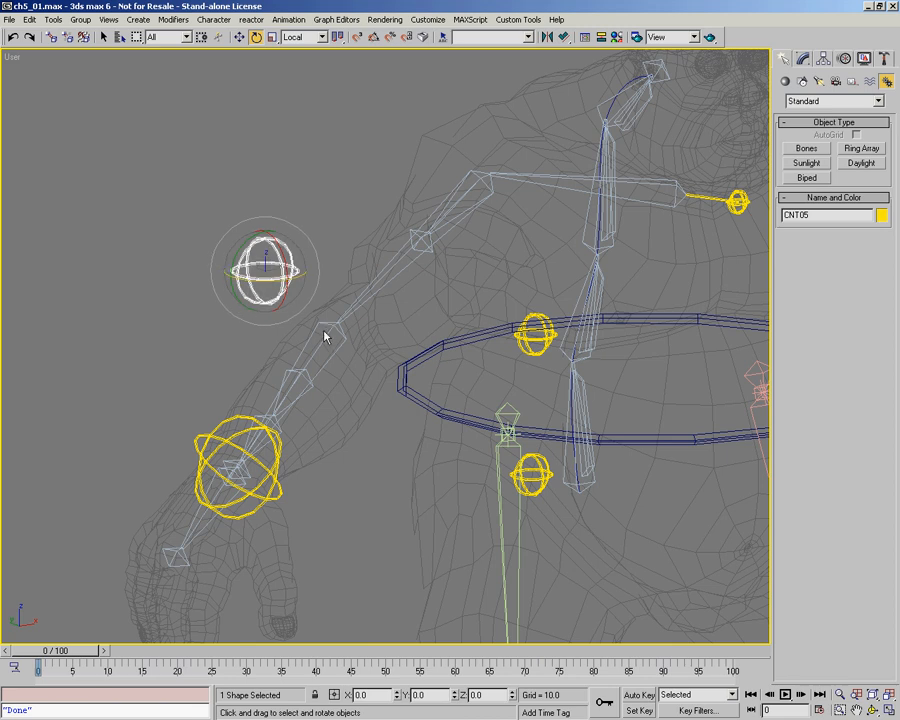
Step: Align the new control's pivot point to the forearm bone's pivot point in X, Y and Z, matching orientation on all three axes
middle_drag(333, 340, 370, 310)
alt+middle_click(410, 302)
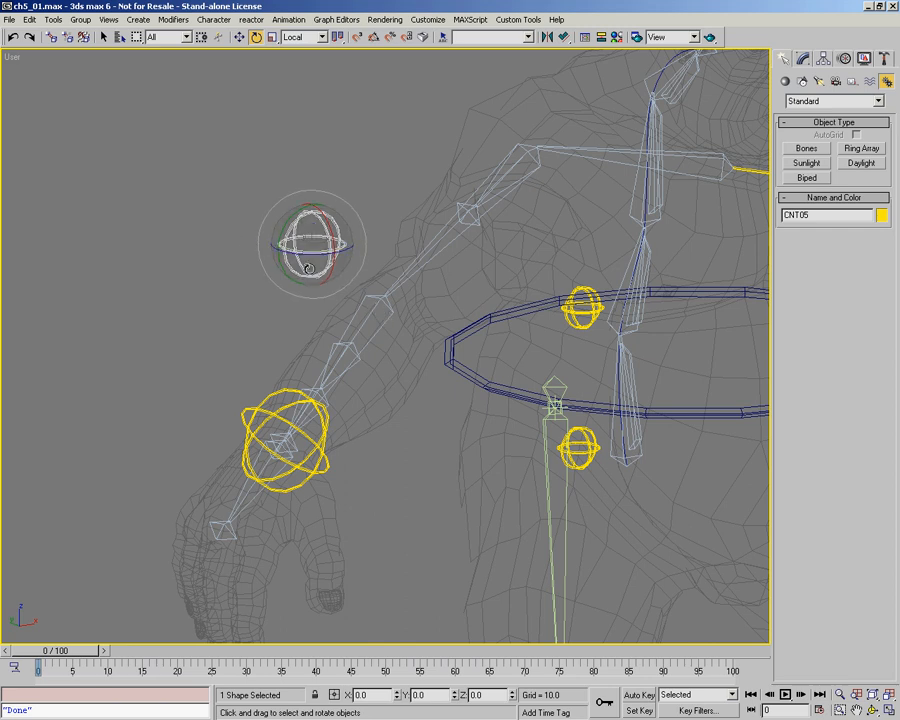
right_click(384, 341)
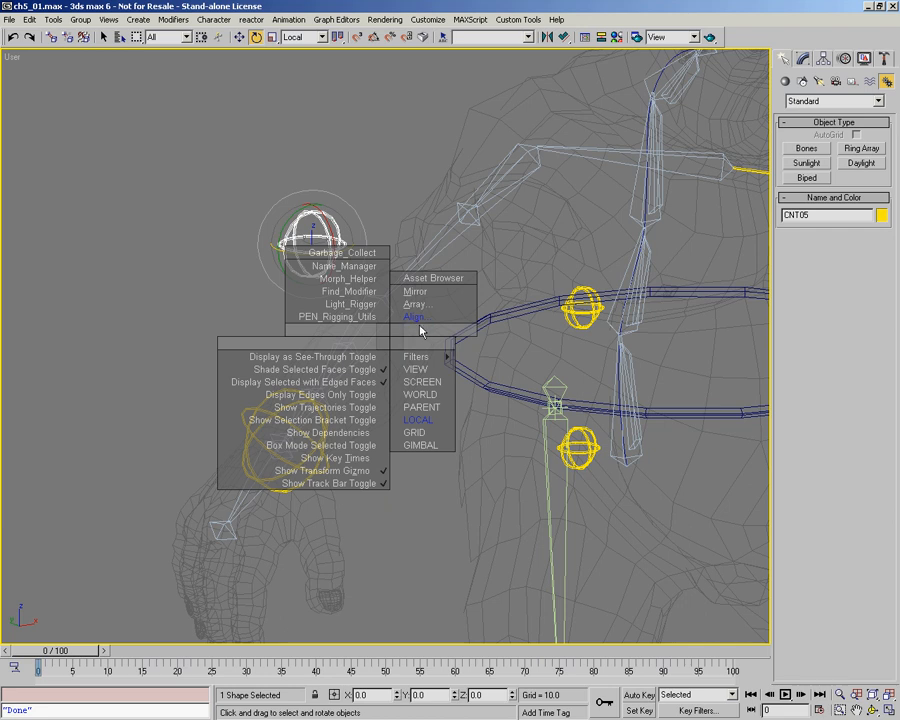
click(420, 331)
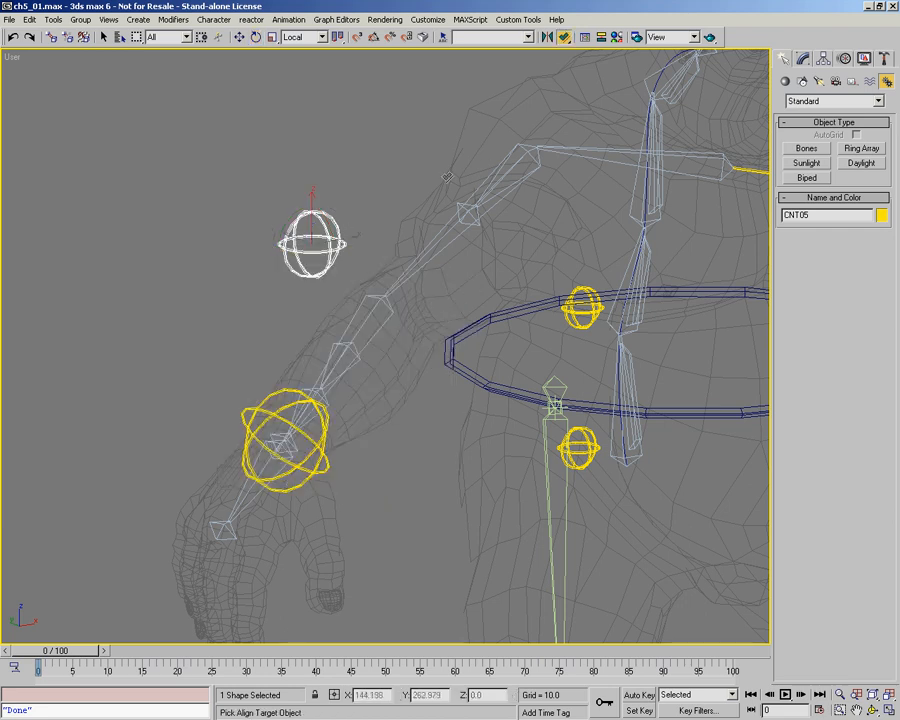
click(380, 300)
click(369, 288)
click(413, 287)
click(467, 286)
click(355, 416)
click(400, 416)
click(447, 416)
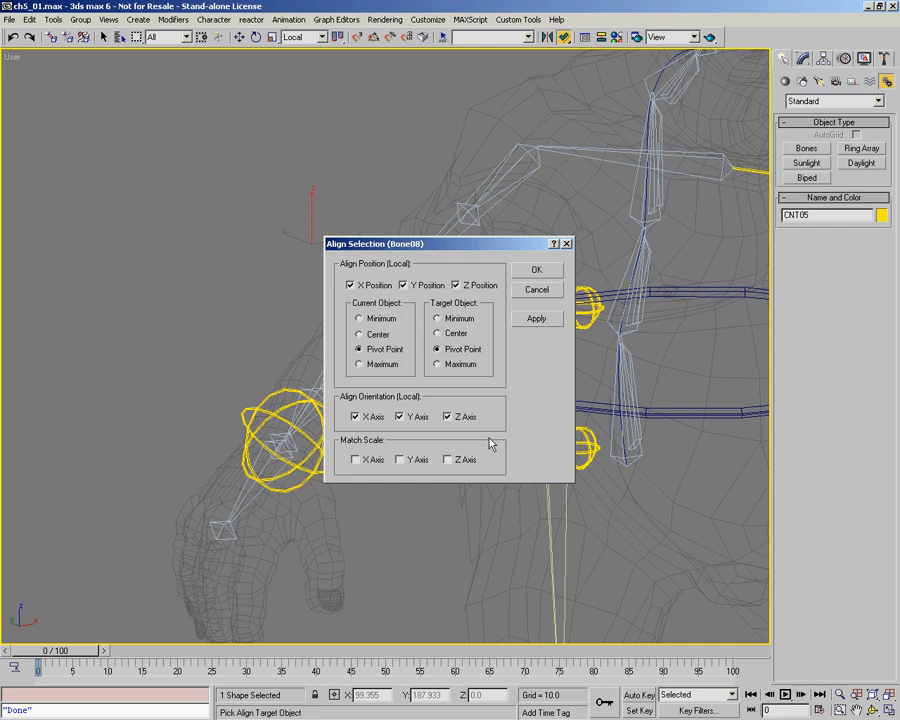
click(536, 269)
Step: Move the aligned control out of the elbow joint along its local Y axis so it sits behind the arm
mouse_move(430, 374)
alt+middle_down()
mouse_move(470, 366)
mouse_move(450, 346)
mouse_move(428, 356)
alt+middle_up()
drag(418, 298, 262, 290)
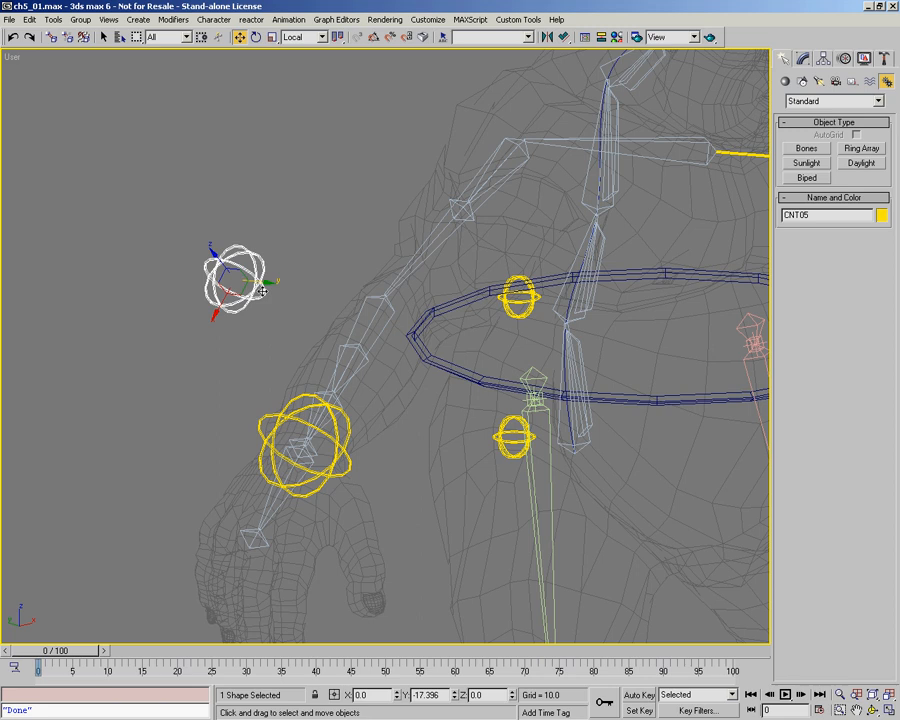
drag(262, 291, 414, 330)
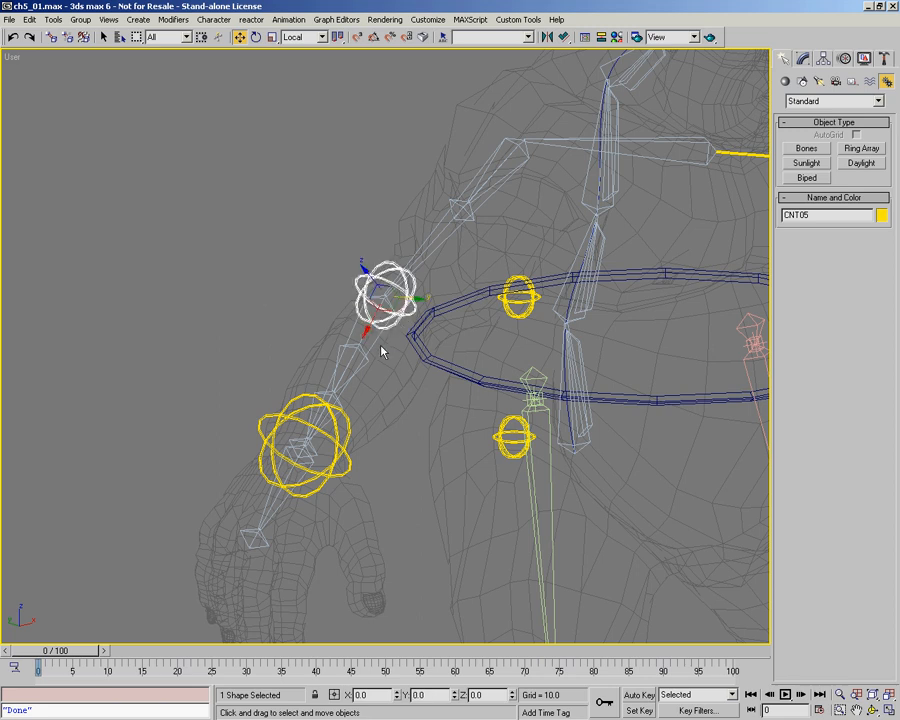
click(378, 348)
click(410, 311)
drag(416, 301, 234, 308)
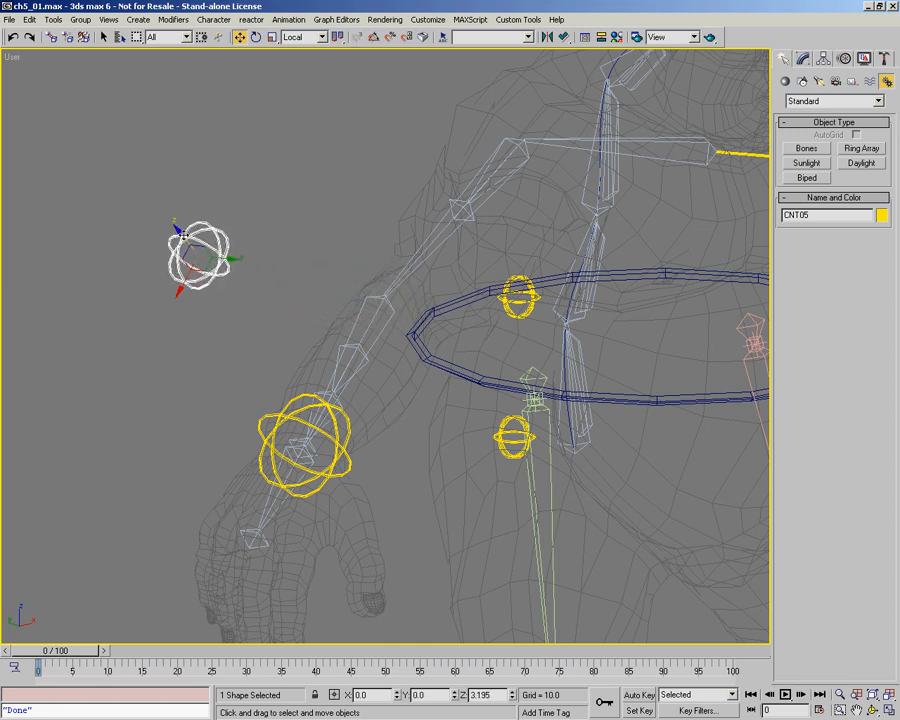
alt+middle_drag(199, 262, 315, 320)
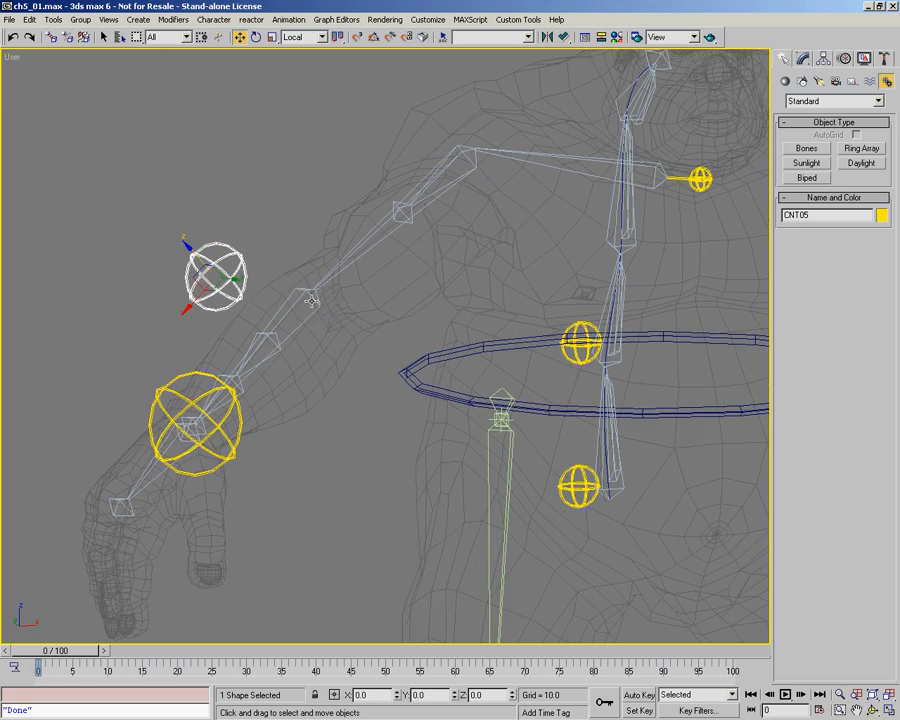
mouse_move(199, 255)
mouse_down()
mouse_move(219, 276)
mouse_move(165, 220)
mouse_move(241, 297)
mouse_move(142, 182)
mouse_move(246, 298)
mouse_move(203, 249)
mouse_up()
alt+middle_drag(369, 357, 286, 252)
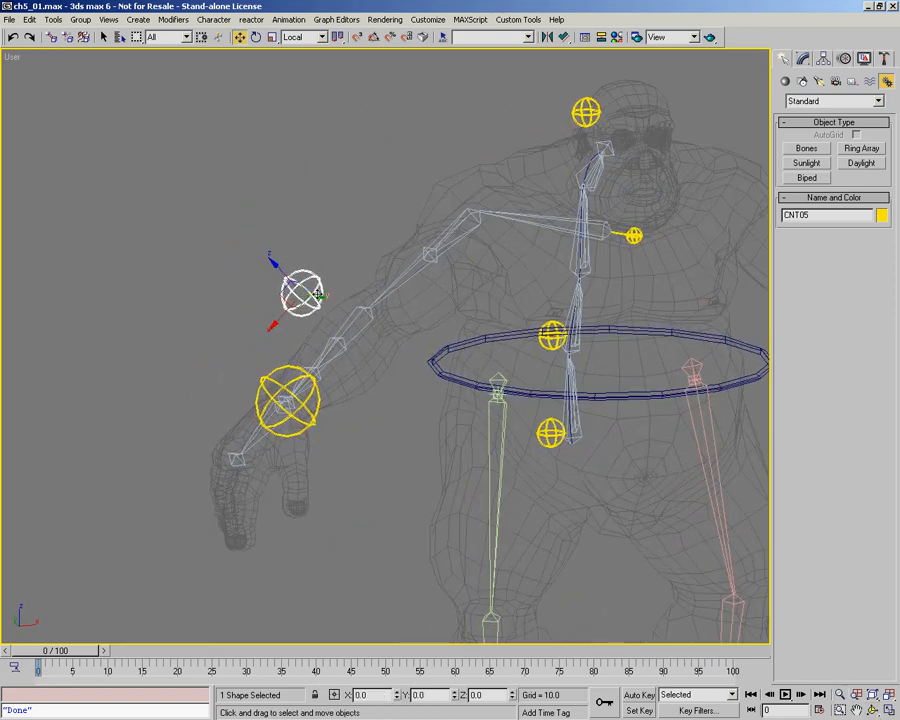
Step: Link the clavicle pin control to the bone at the upper end of the spine chain
alt+middle_drag(316, 292, 362, 325)
alt+middle_drag(411, 348, 321, 378)
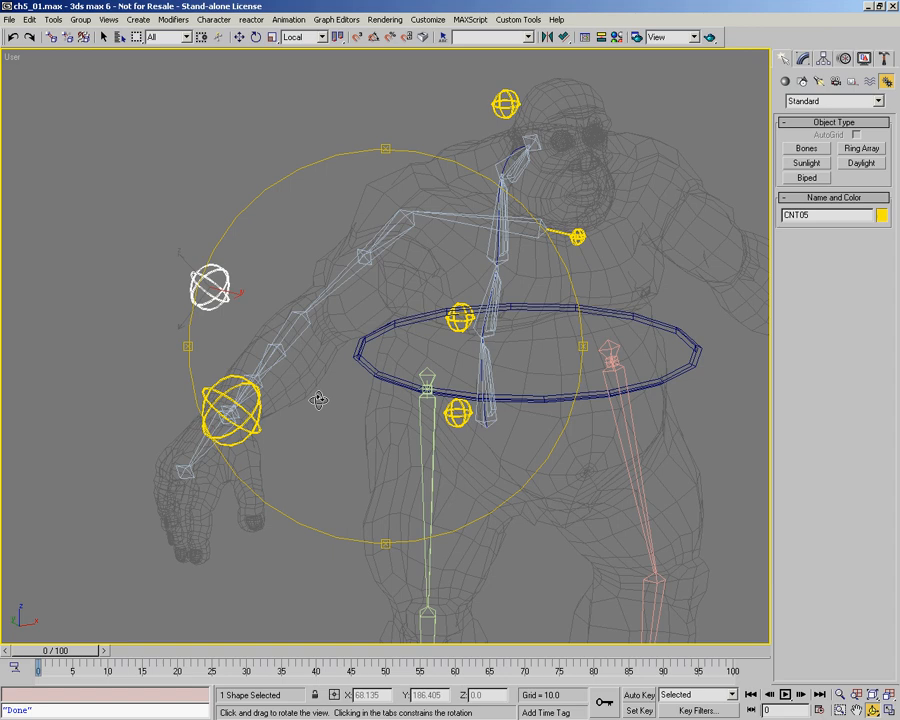
key(w)
click(577, 237)
key(ctrl+r)
drag(530, 325, 454, 283)
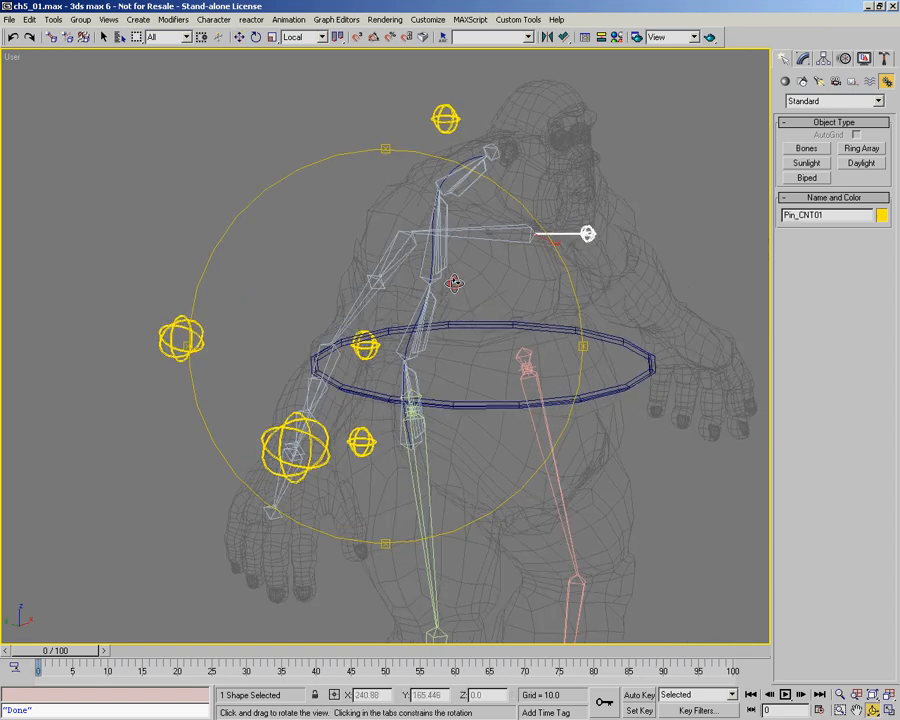
alt+middle_drag(454, 283, 445, 282)
ctrl+alt+middle_drag(588, 269, 582, 130)
alt+middle_drag(510, 225, 462, 258)
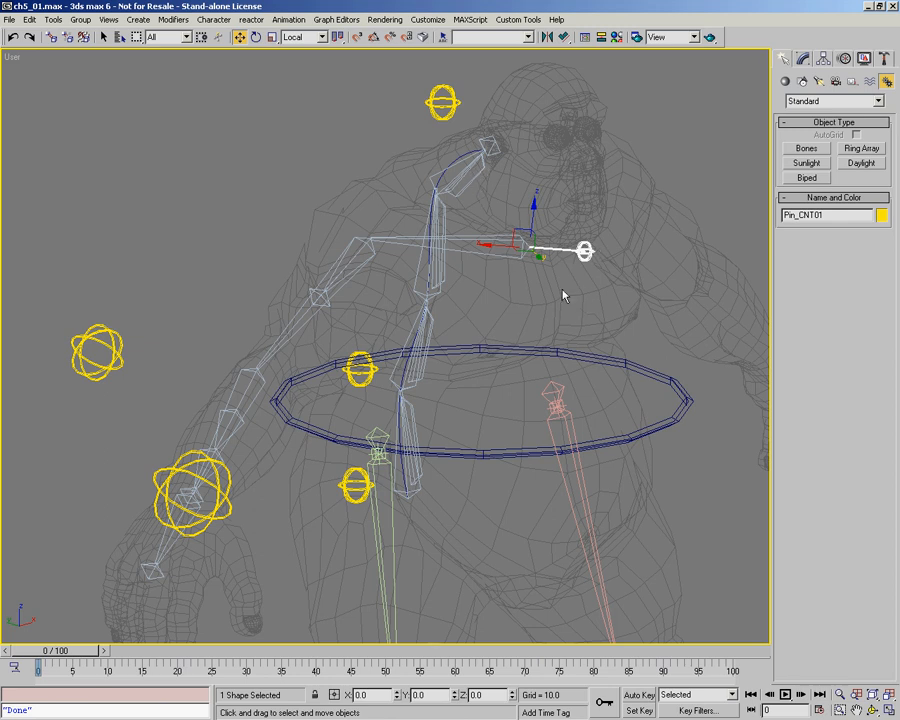
click(48, 38)
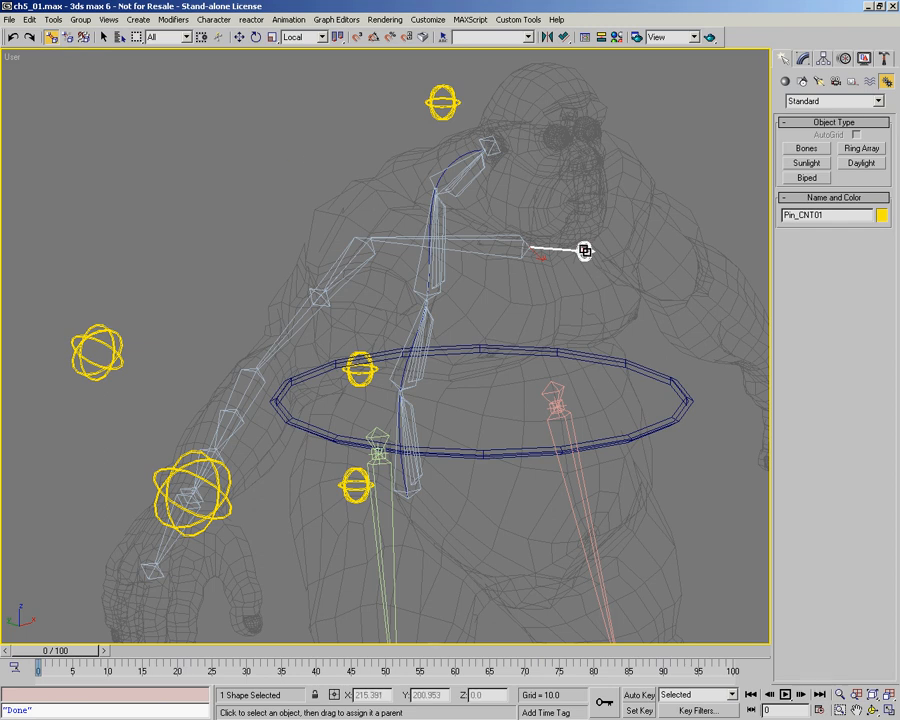
drag(466, 169, 476, 174)
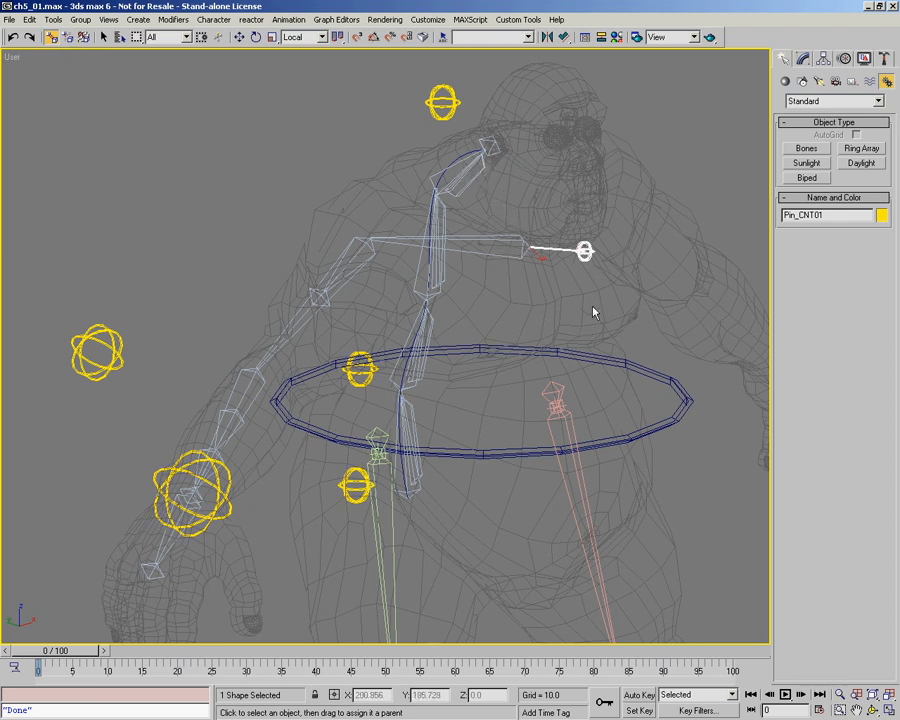
drag(503, 152, 492, 150)
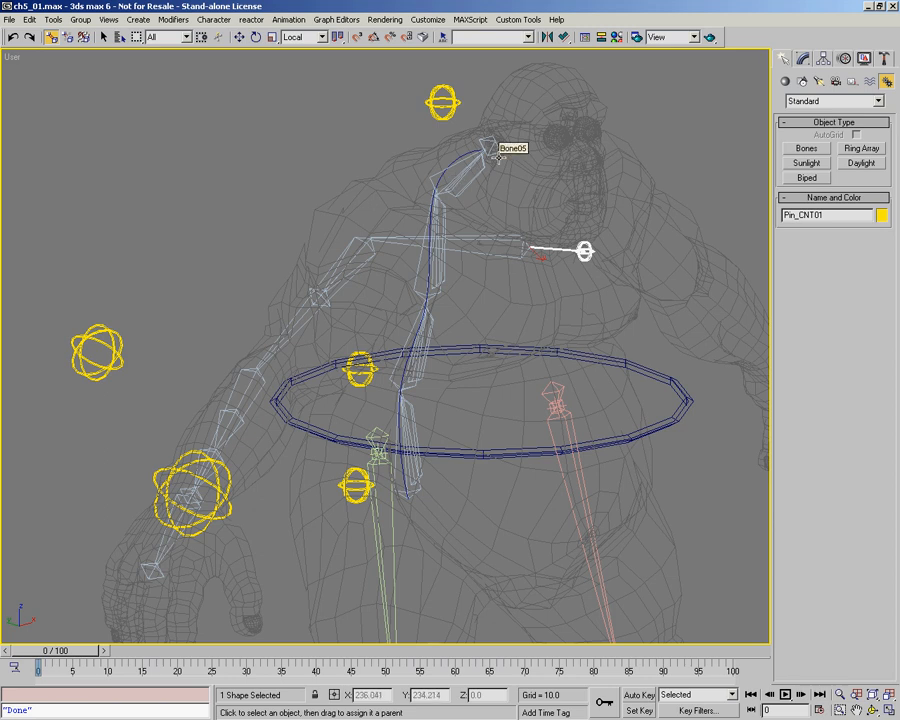
Step: Link the clavicle bone to the pin control and try rotating the bone and the pin
drag(510, 249, 582, 245)
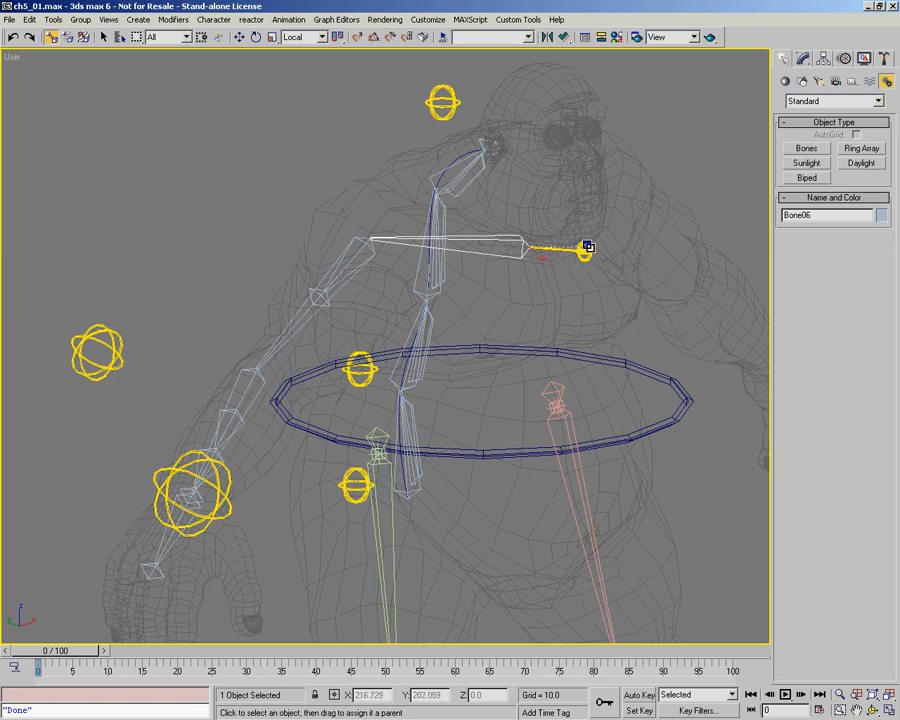
right_click(585, 252)
click(598, 293)
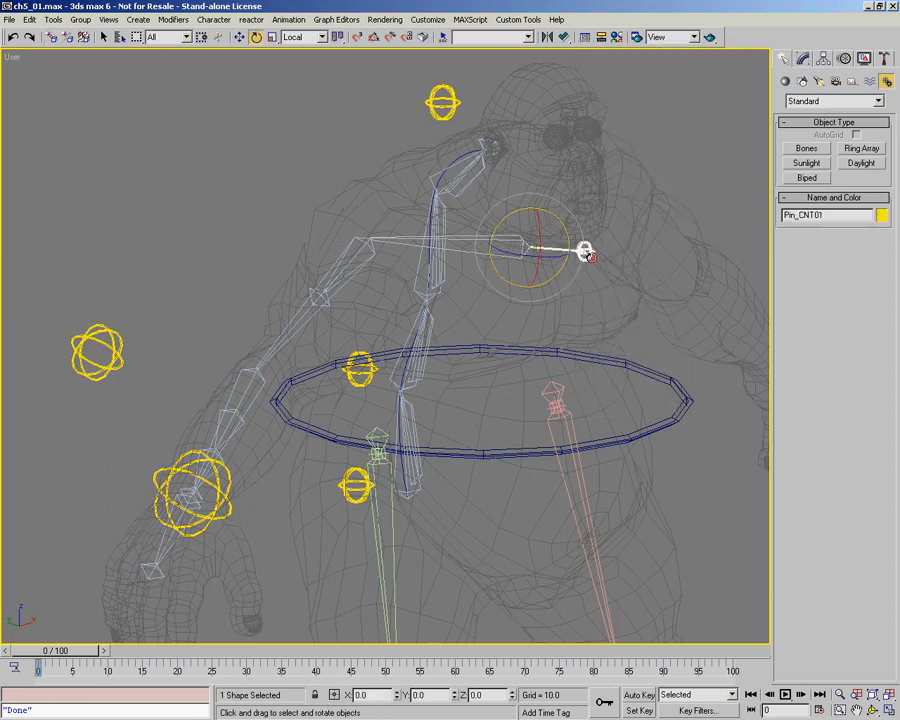
click(452, 240)
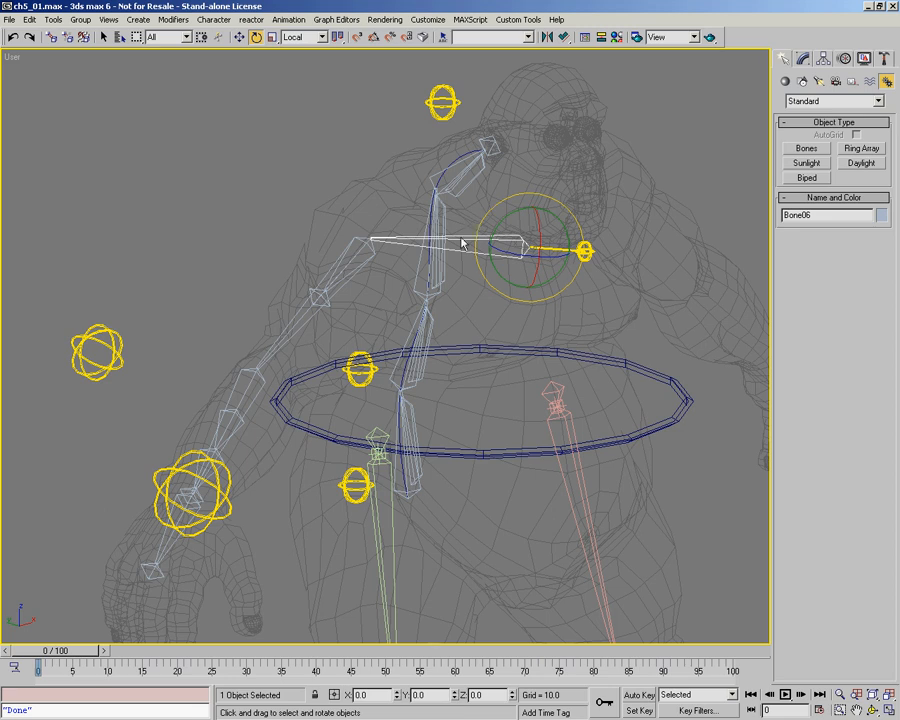
drag(509, 212, 531, 206)
right_click(529, 202)
click(584, 251)
right_click(531, 206)
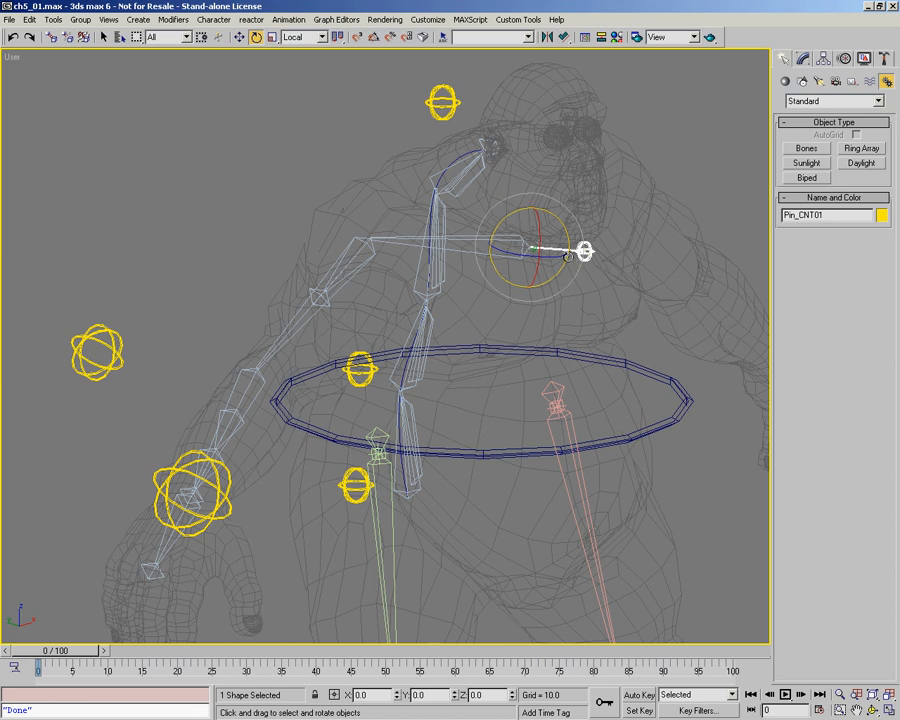
Step: Select the torso and arm controls together through the Shapes selection filter and restore the filter to All
middle_drag(565, 257, 448, 287)
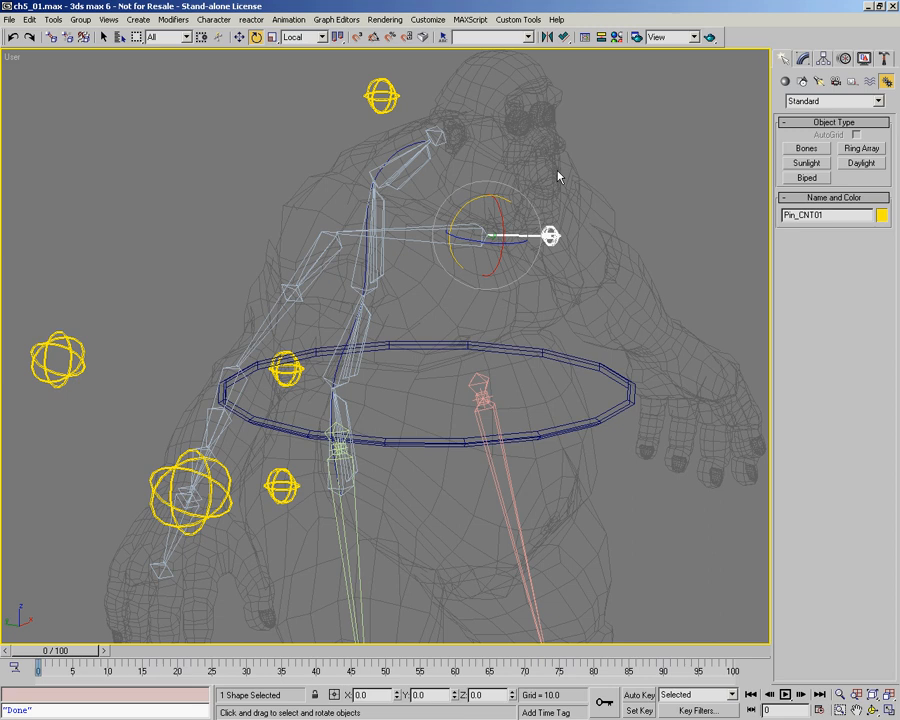
click(160, 37)
click(162, 70)
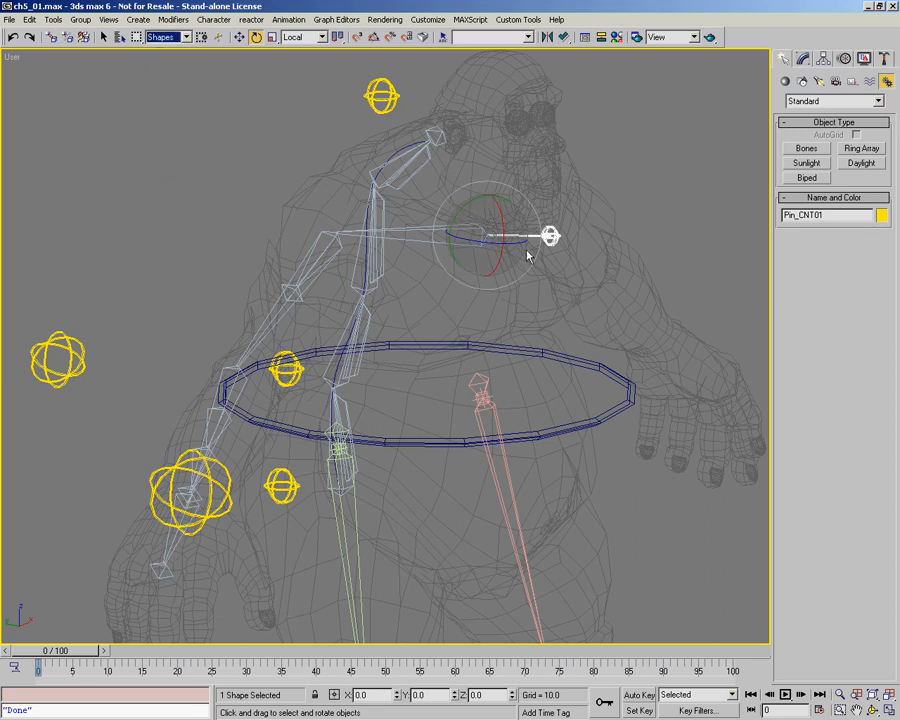
drag(659, 119, 28, 675)
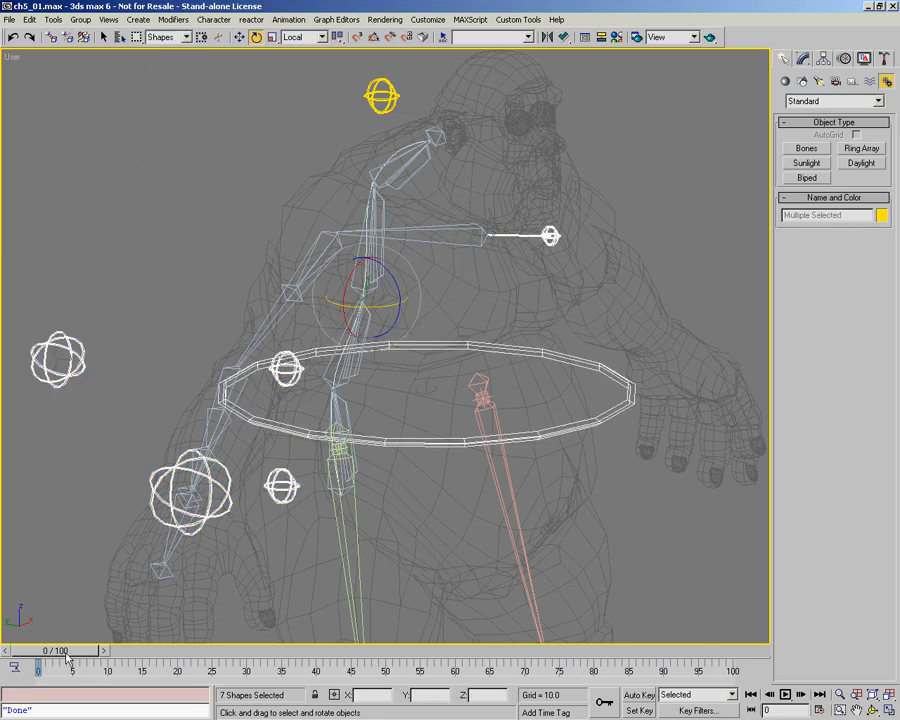
click(165, 37)
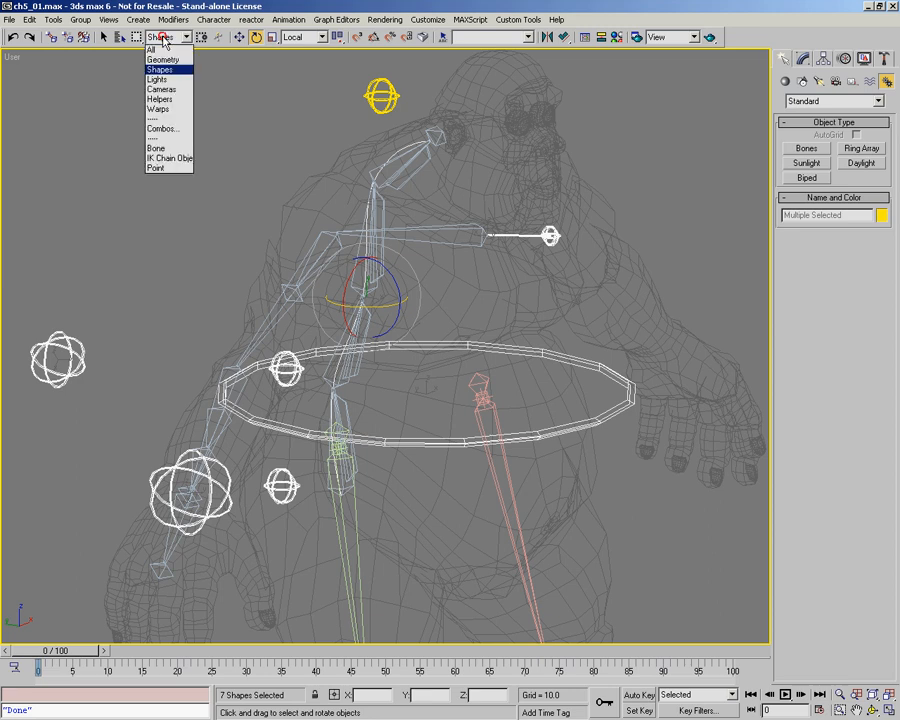
click(160, 47)
Step: Try rotating the clavicle bone directly about its base
click(410, 160)
click(476, 233)
click(476, 233)
mouse_move(471, 200)
mouse_down()
mouse_move(474, 178)
mouse_move(440, 201)
mouse_move(476, 179)
mouse_up()
right_click(476, 180)
Step: Select the elbow and wrist controls together and link both to the large circle around the waist
alt+middle_drag(437, 294, 406, 301)
middle_drag(340, 316, 458, 229)
click(200, 234)
ctrl+alt+middle_drag(305, 253, 319, 293)
middle_drag(321, 292, 255, 302)
alt+middle_drag(310, 291, 226, 366)
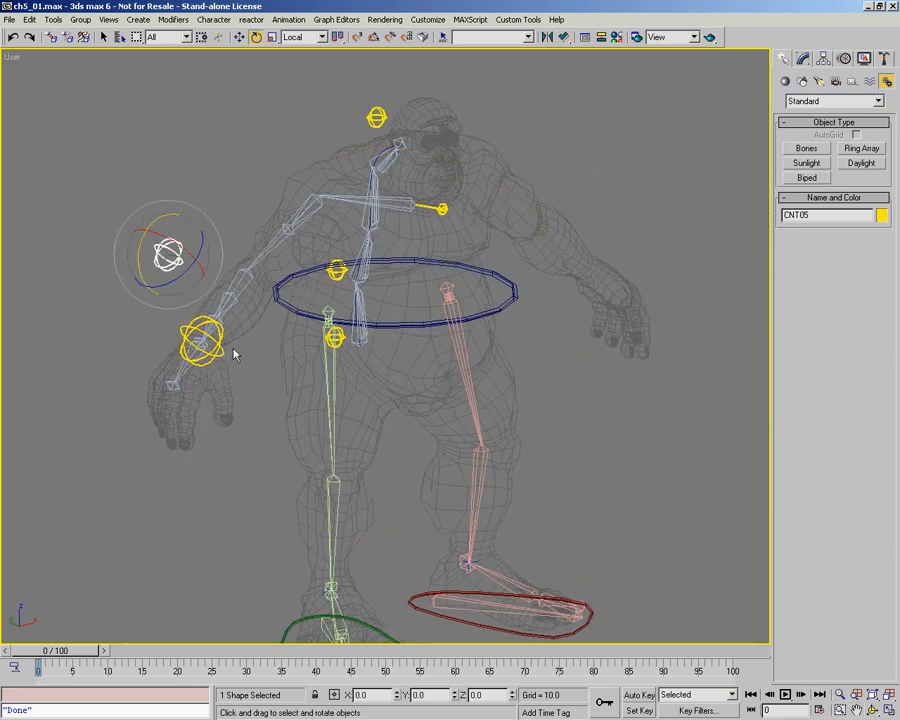
drag(210, 263, 216, 373)
ctrl+click(218, 350)
right_click(278, 325)
click(292, 343)
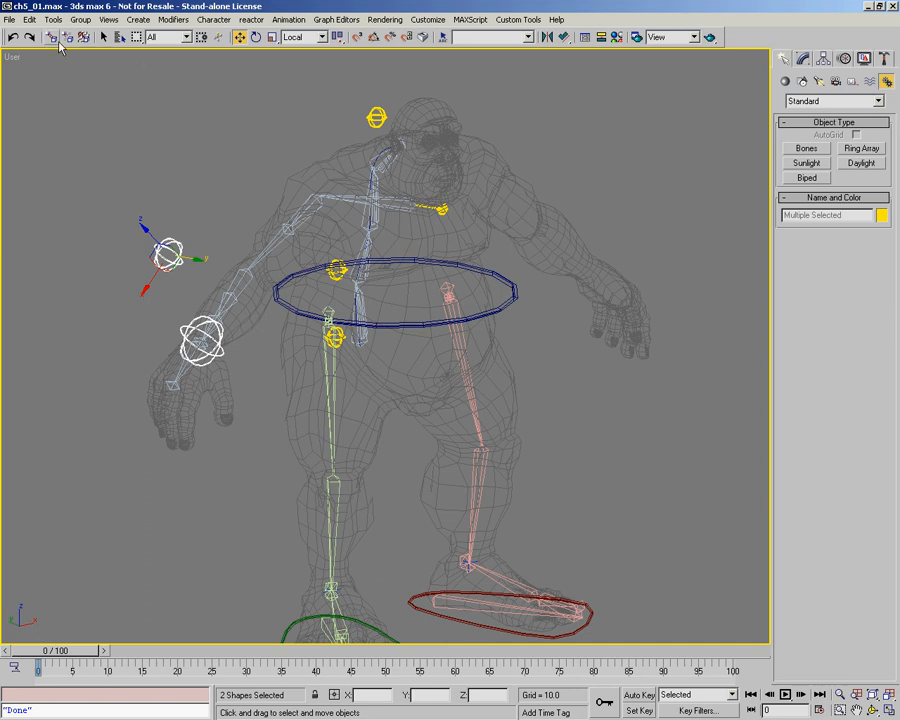
click(52, 37)
drag(177, 248, 288, 303)
click(288, 303)
Step: Try moving the waist circle to test the linked arm controls
right_click(288, 304)
click(302, 320)
drag(389, 268, 414, 272)
right_click(414, 272)
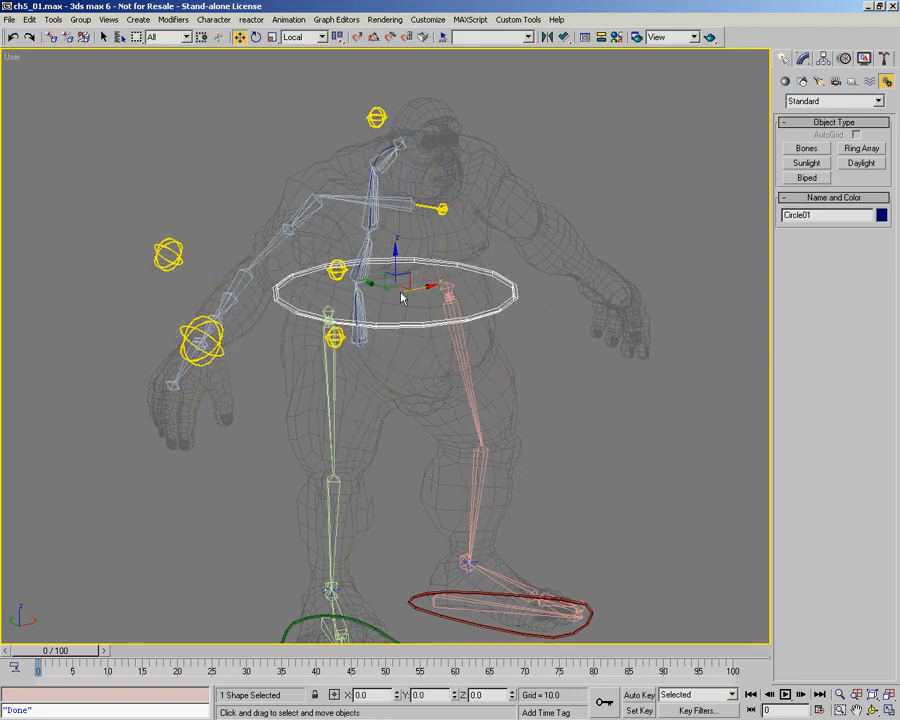
Step: Link the short bone at the shoulder, Bone32, to the long upper arm bone
alt+middle_drag(357, 341, 366, 333)
ctrl+alt+middle_drag(177, 264, 180, 236)
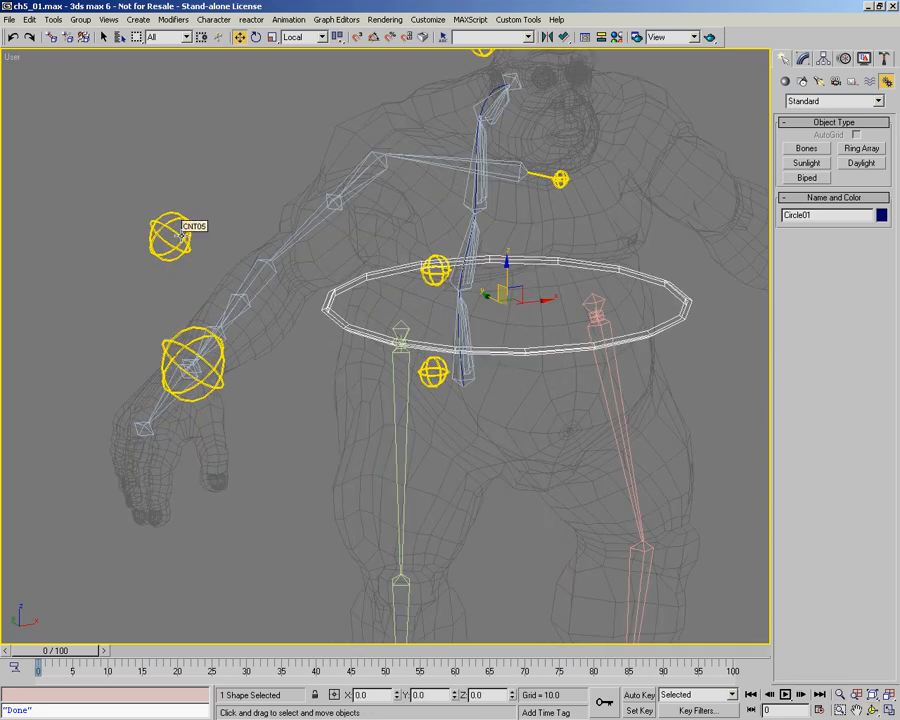
middle_drag(434, 346, 438, 330)
middle_drag(392, 253, 374, 265)
key(alt+z)
drag(329, 176, 379, 130)
right_click(357, 167)
key(alt+z)
right_click(374, 143)
click(348, 181)
key(ctrl+r)
mouse_move(384, 225)
mouse_down()
mouse_move(398, 235)
mouse_move(382, 230)
mouse_move(388, 237)
mouse_up()
right_click(388, 237)
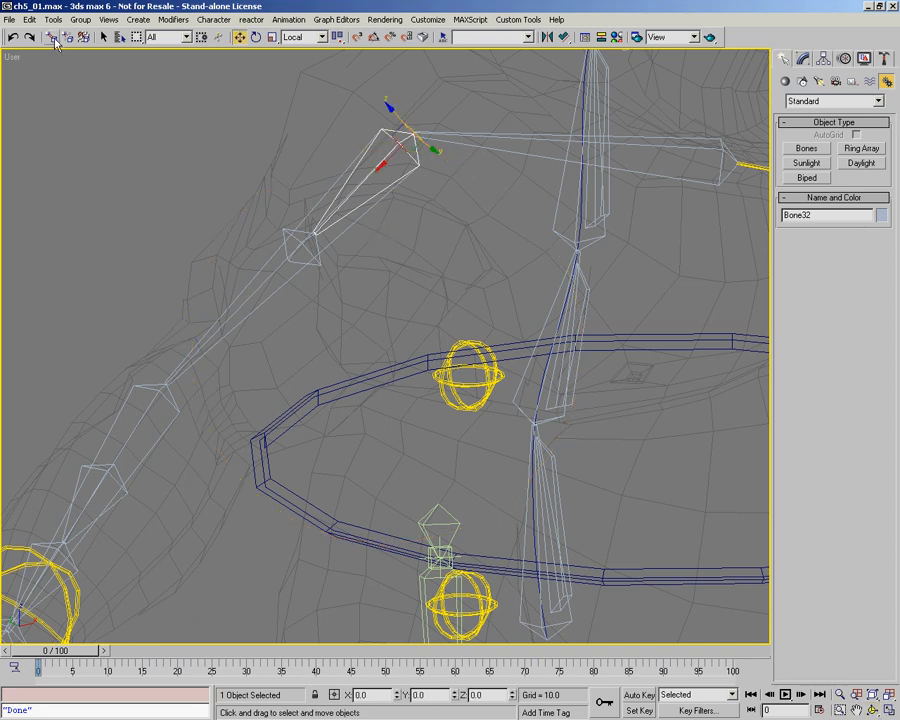
click(53, 38)
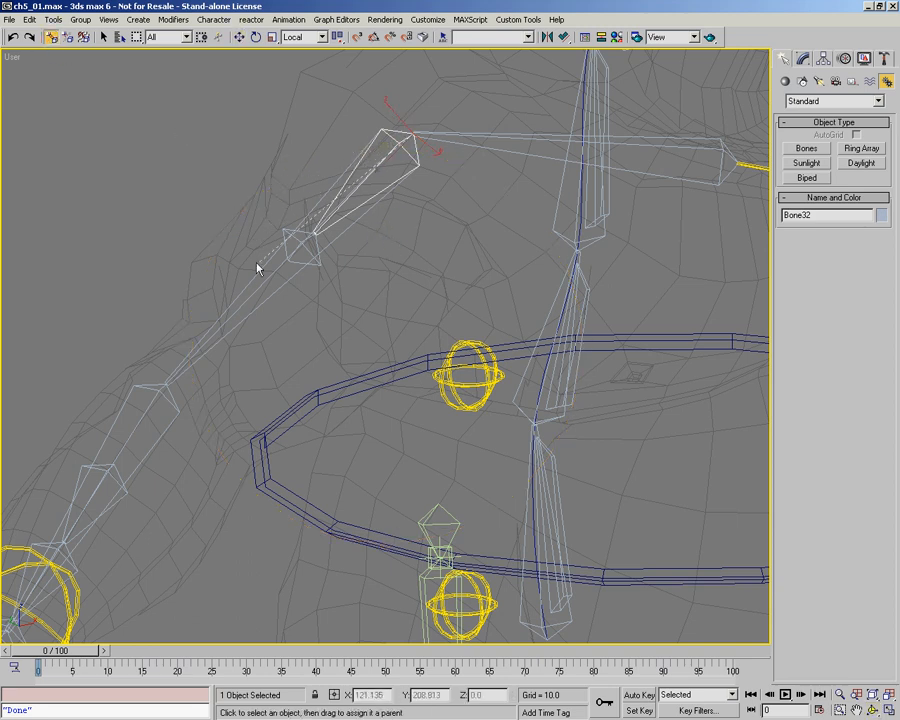
drag(263, 273, 262, 272)
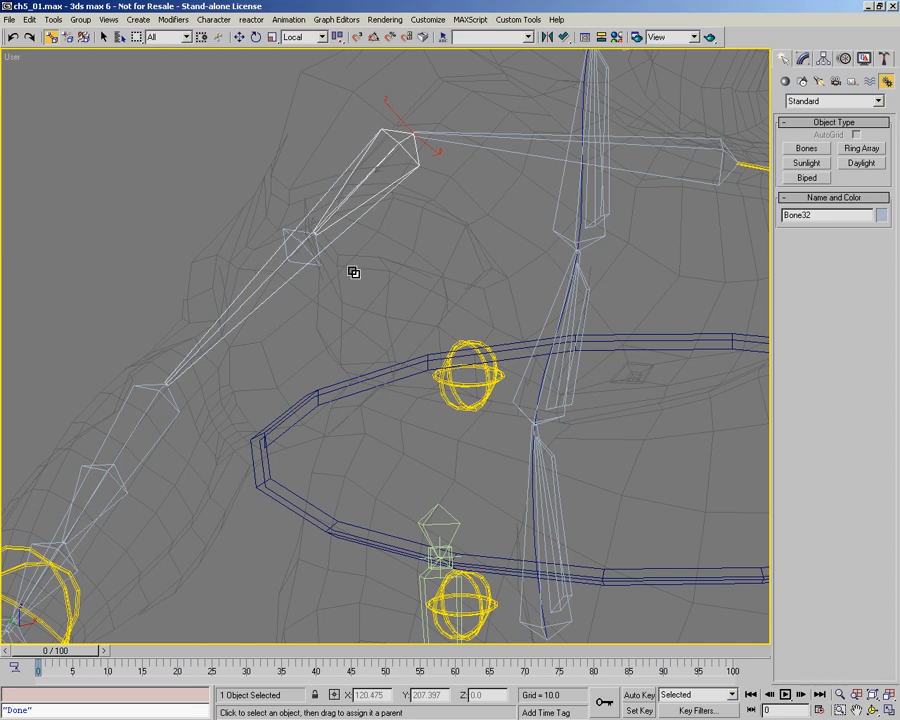
Step: Link the two short bones above the wrist to the forearm bone starting at the elbow
middle_drag(269, 352, 450, 200)
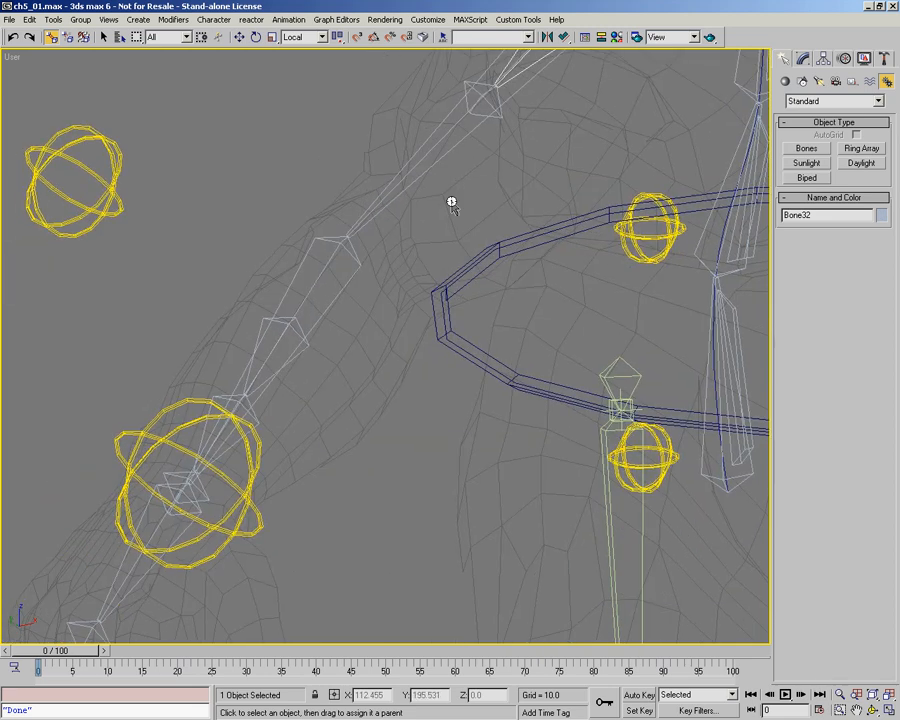
click(237, 393)
ctrl+click(276, 328)
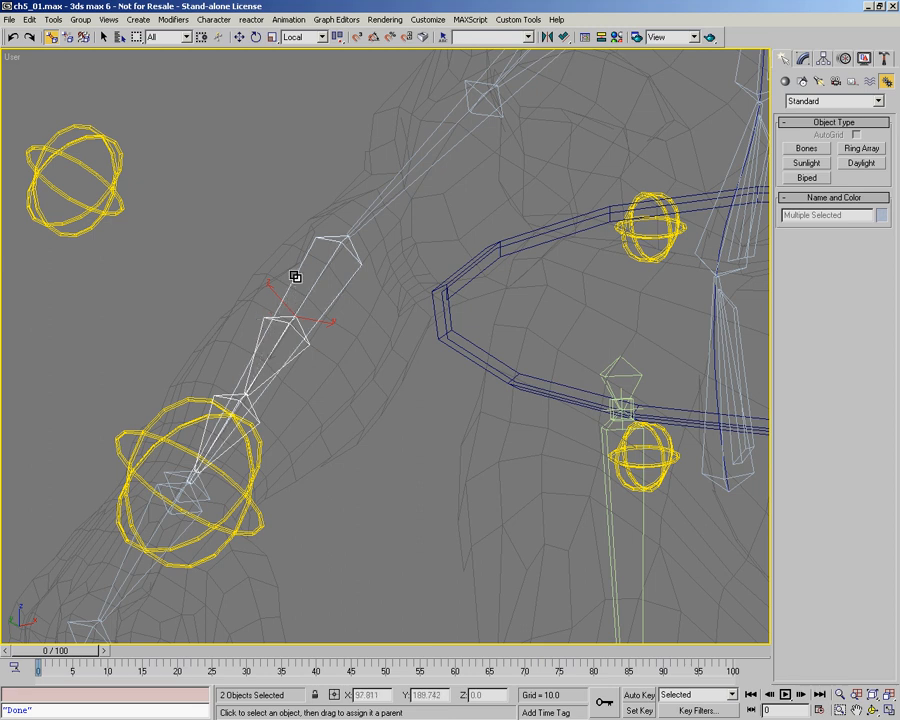
middle_drag(382, 338, 401, 292)
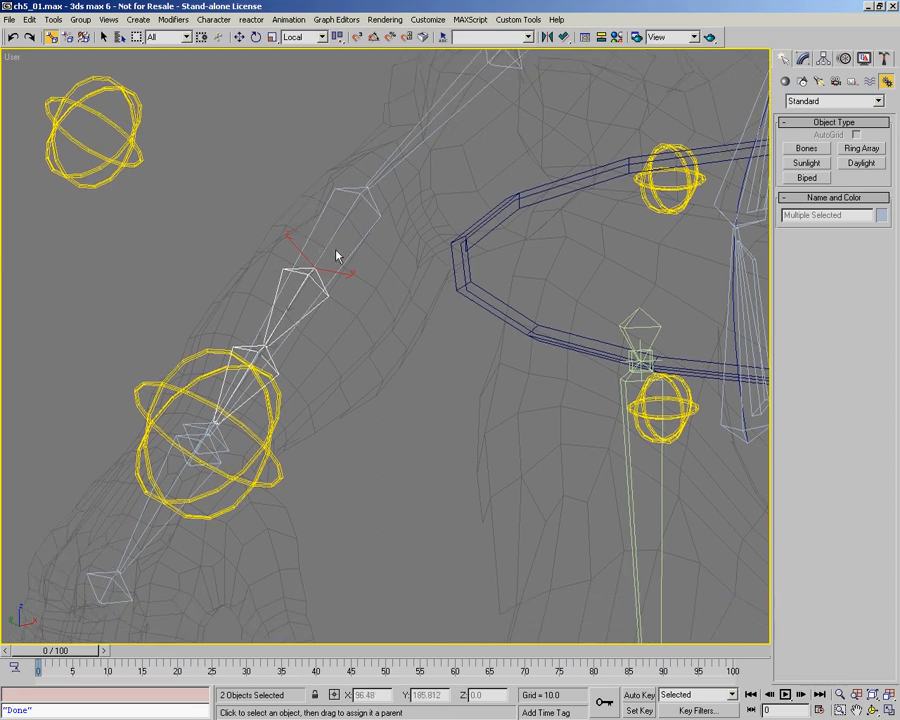
right_click(363, 320)
click(389, 332)
key(ctrl+r)
drag(356, 342, 309, 390)
key(alt+z)
right_click(309, 391)
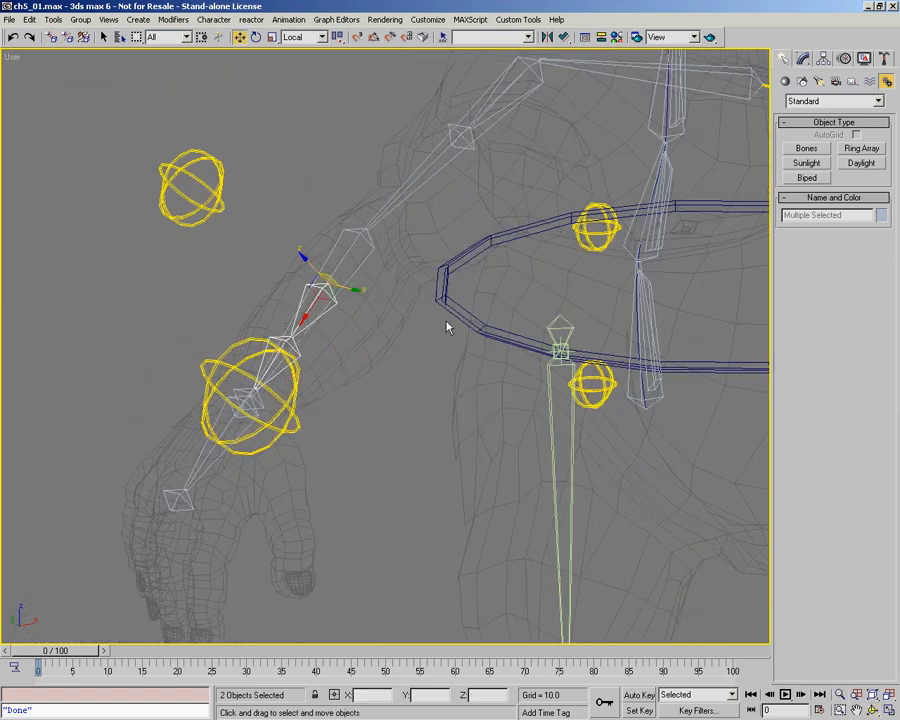
Step: Try moving the waist circle to test whether the arm bones follow, and cancel the move
scroll(442, 322, down, 2)
middle_drag(436, 319, 316, 330)
click(334, 346)
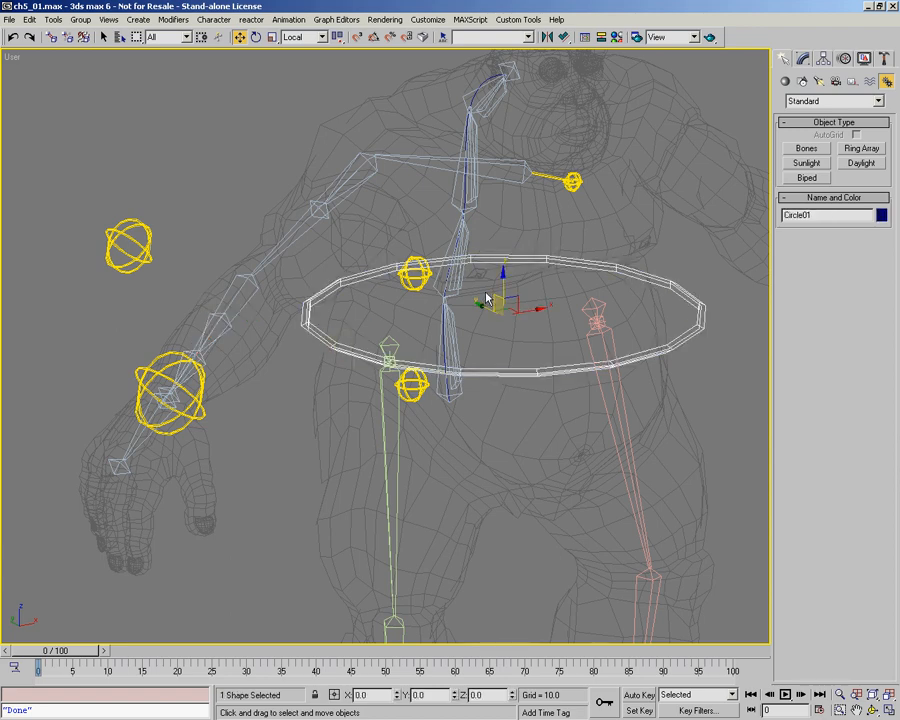
drag(495, 296, 542, 358)
right_click(542, 358)
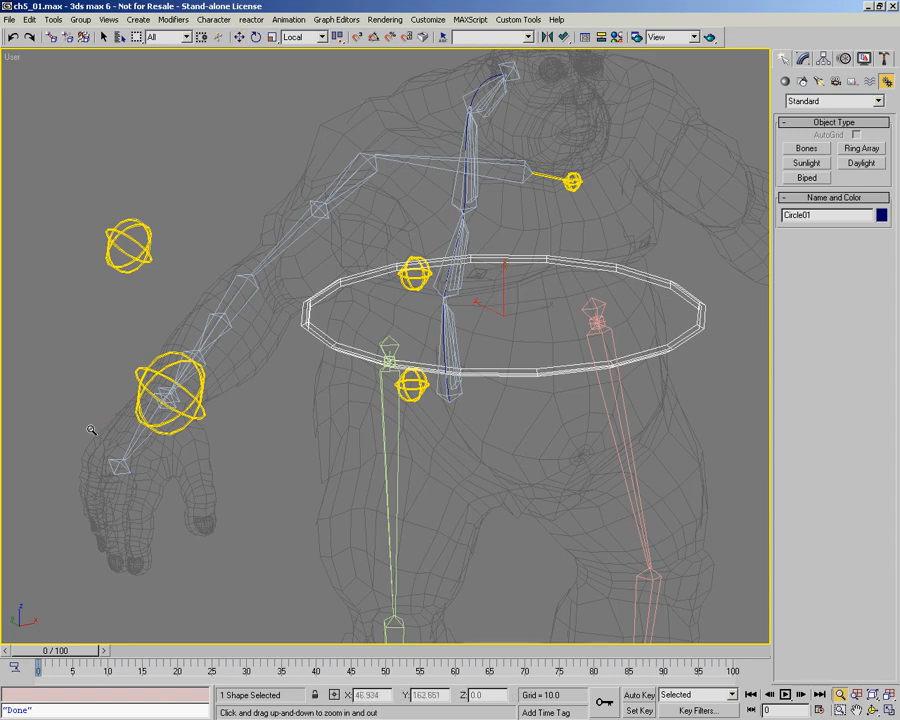
Step: Link the hand bone, Bone10, to the small end bone at the wrist
ctrl+alt+middle_drag(90, 428, 123, 385)
right_click(210, 386)
click(203, 403)
ctrl+alt+middle_drag(203, 403, 199, 328)
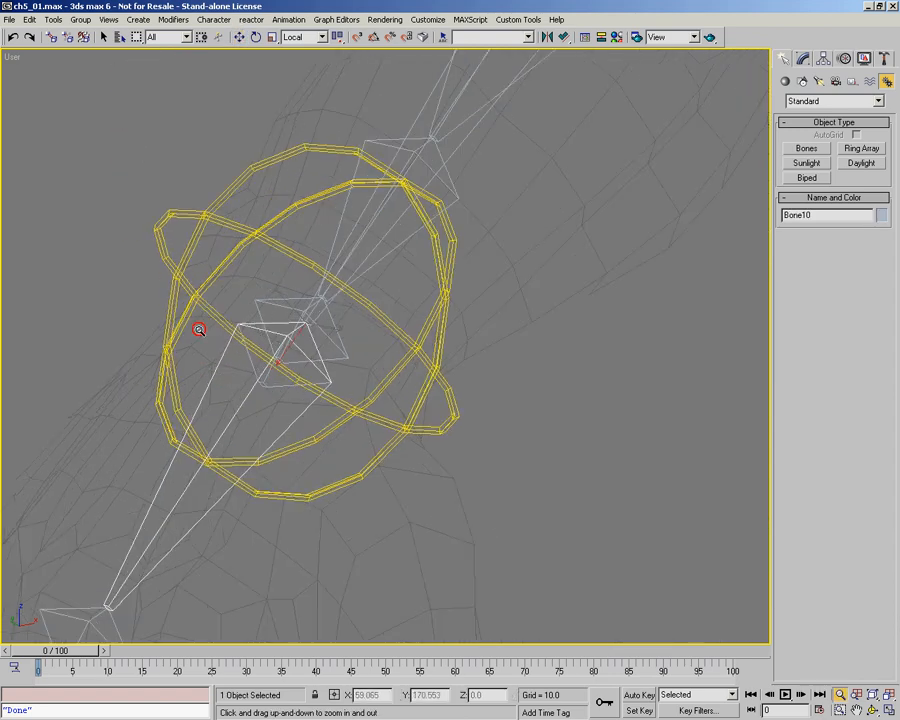
click(50, 38)
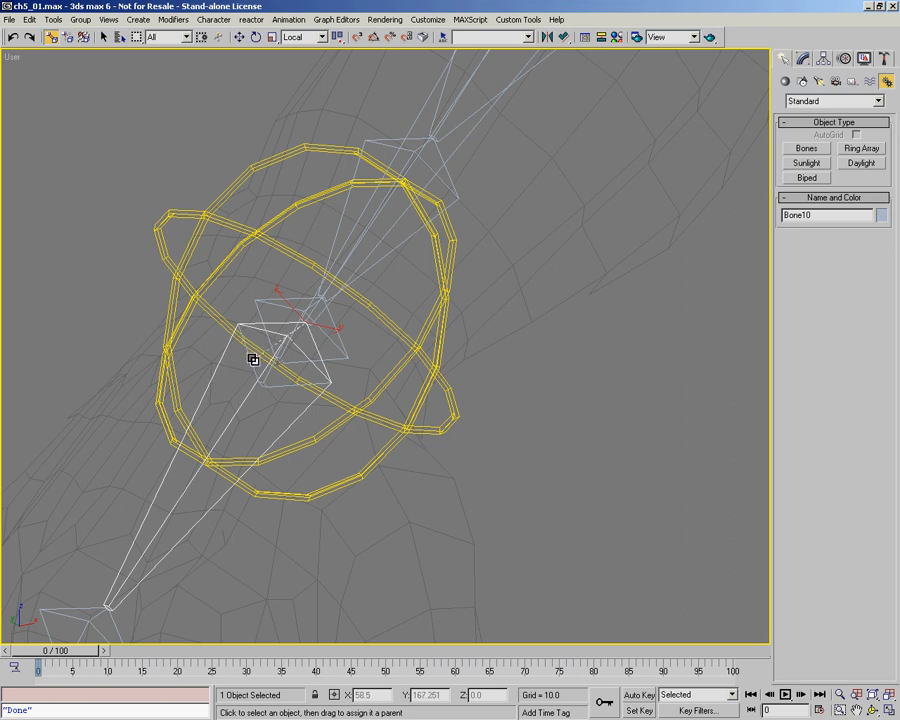
drag(252, 363, 254, 366)
Step: Link the long forearm bone, Bone08, to the small end bone at the wrist
middle_drag(351, 402, 233, 368)
scroll(284, 411, down, 5)
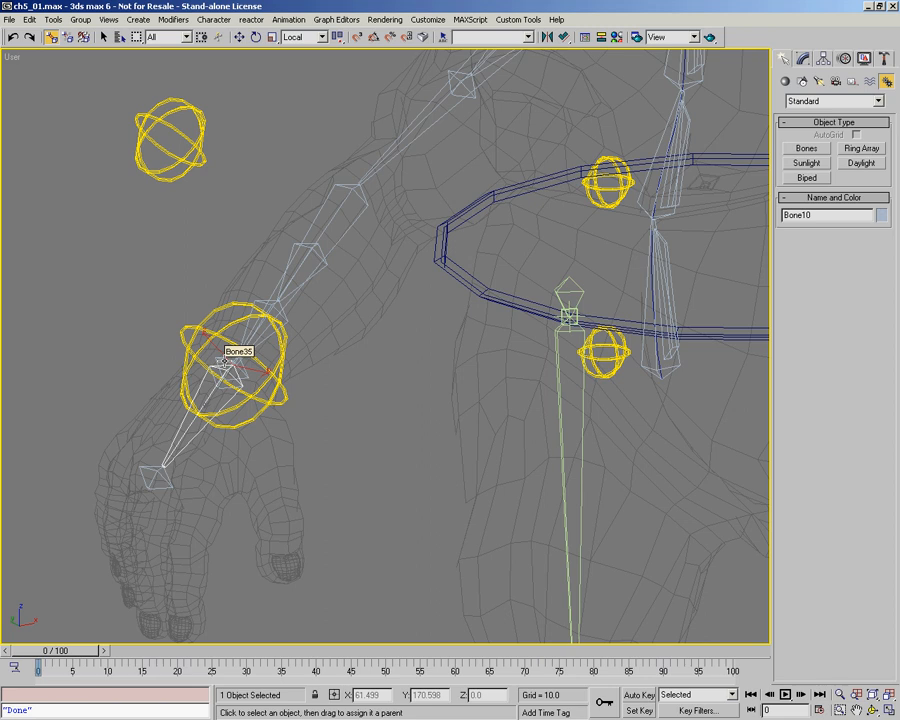
click(344, 237)
scroll(190, 378, up, 4)
click(263, 394)
middle_drag(466, 182, 442, 205)
scroll(442, 205, down, 2)
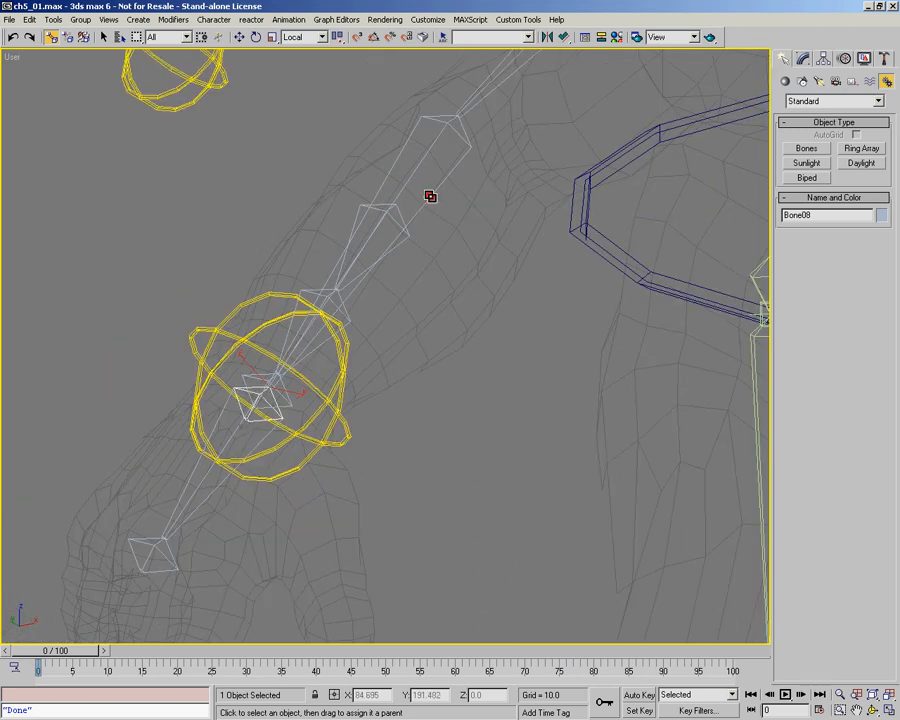
scroll(418, 235, down, 2)
middle_drag(311, 341, 308, 364)
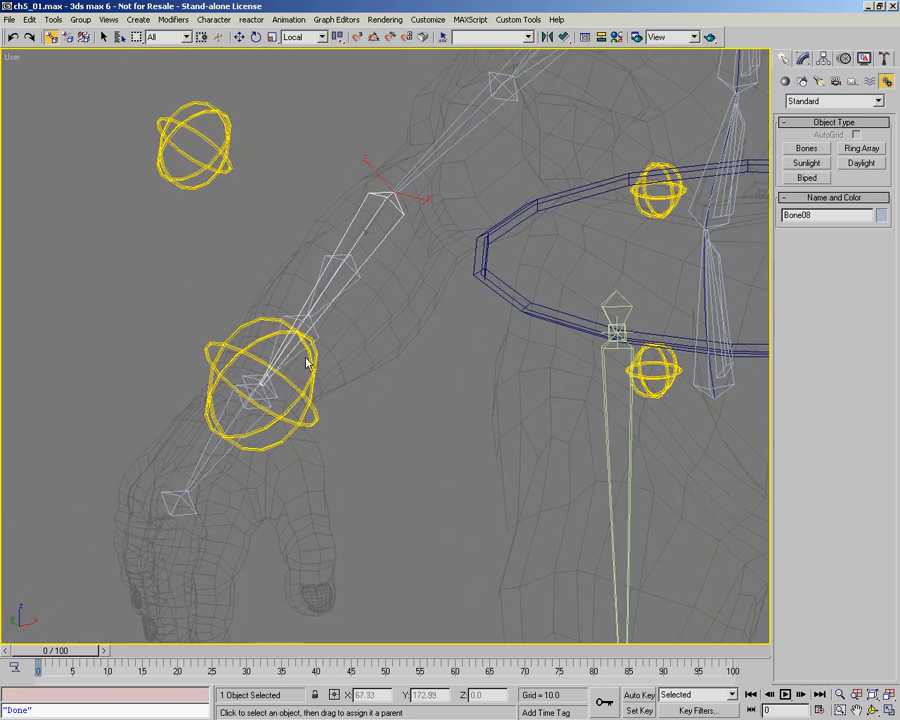
Step: Select the waist circle and test the rig again with a trial move, cancel it, and view the rig from another angle
middle_drag(408, 317, 300, 353)
scroll(300, 353, down, 2)
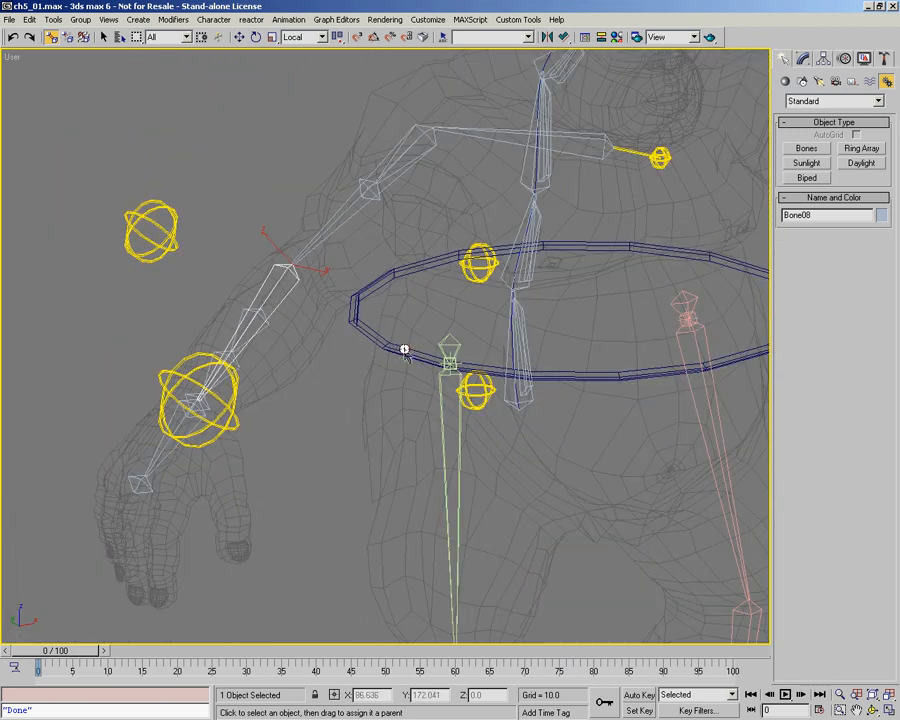
click(404, 351)
right_click(334, 337)
click(362, 360)
middle_drag(370, 374, 277, 366)
scroll(277, 366, down, 2)
drag(421, 300, 447, 394)
right_click(447, 394)
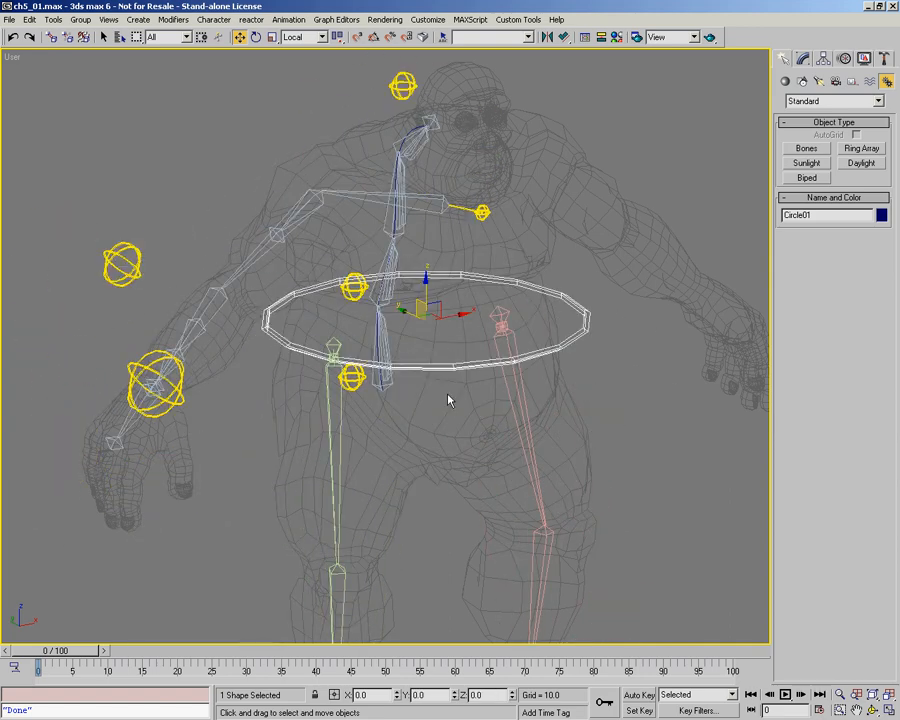
key(alt+z)
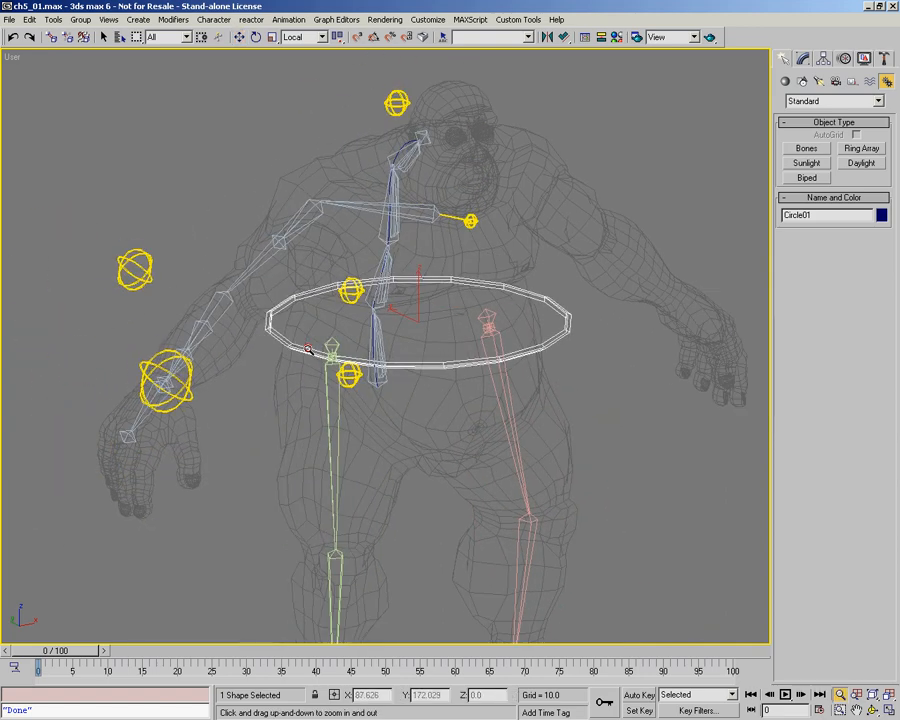
key(ctrl+r)
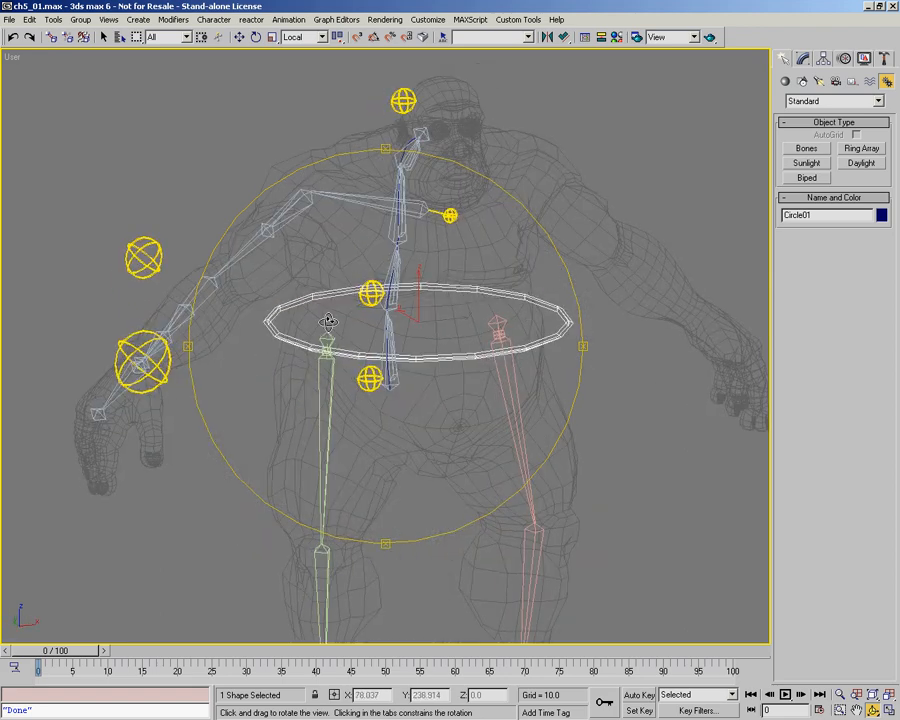